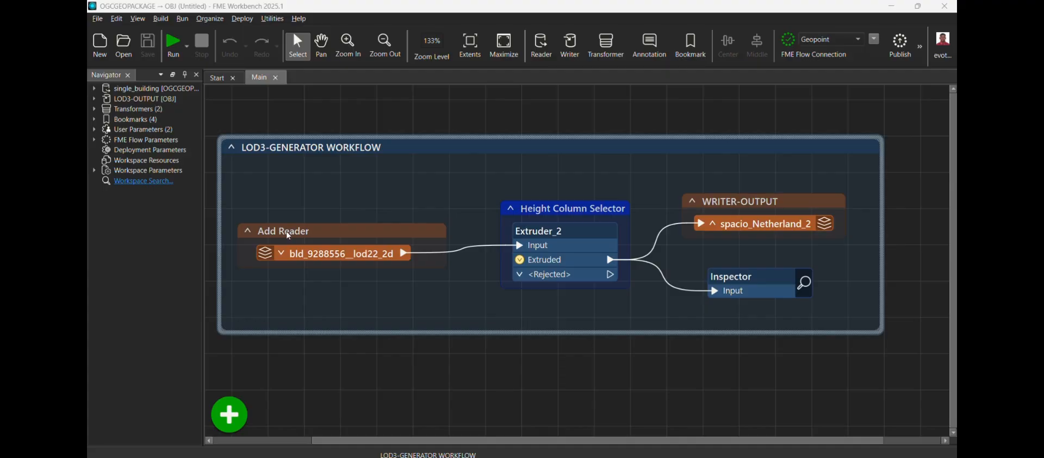
- Review the feature type parameters of the spacio_Netherland_2 OBJ writer and accept them
{"action": "left_click", "coordinate": [554, 234]}
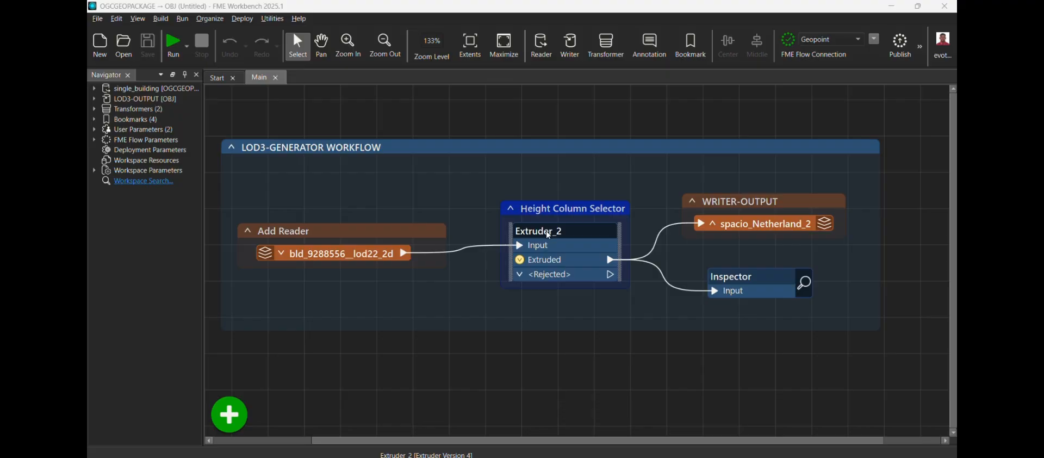
{"action": "left_click", "coordinate": [768, 211]}
{"action": "left_click", "coordinate": [750, 224]}
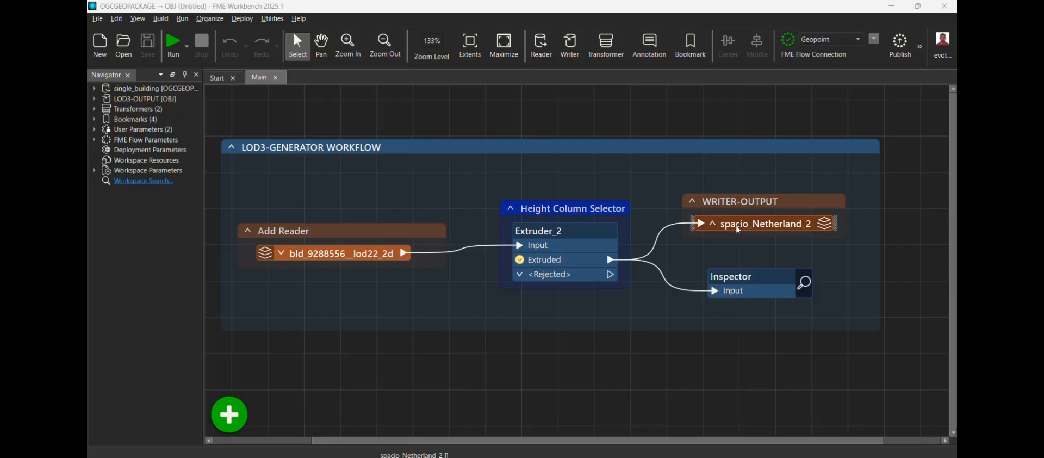
{"action": "double_click", "coordinate": [740, 230]}
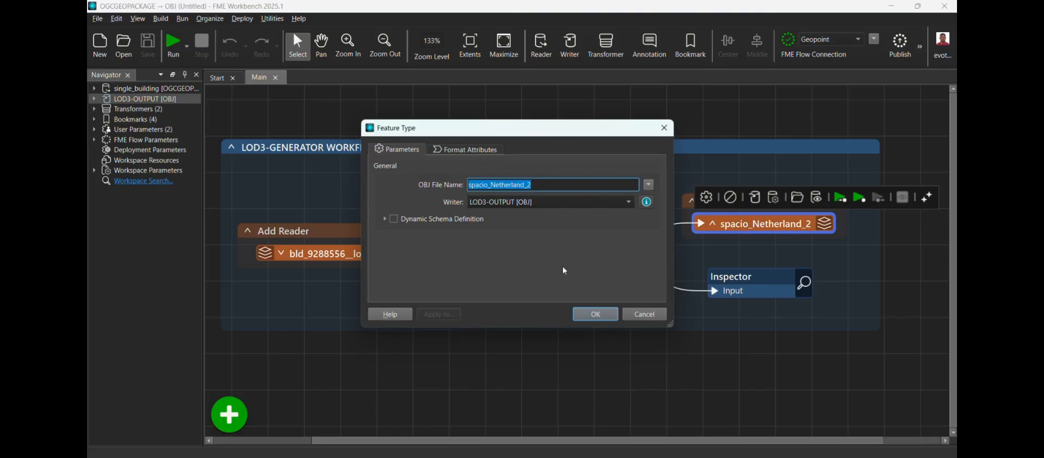
{"action": "left_click", "coordinate": [596, 314]}
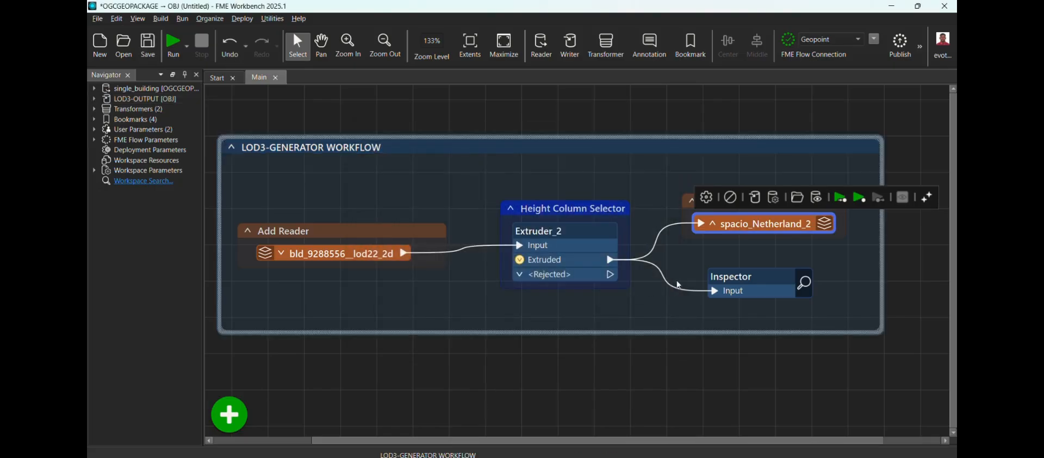
- Run the LOD3-GENERATOR workflow up to the Inspector, using single_building.gpkg as the GeoPackage file
{"action": "left_click", "coordinate": [732, 279]}
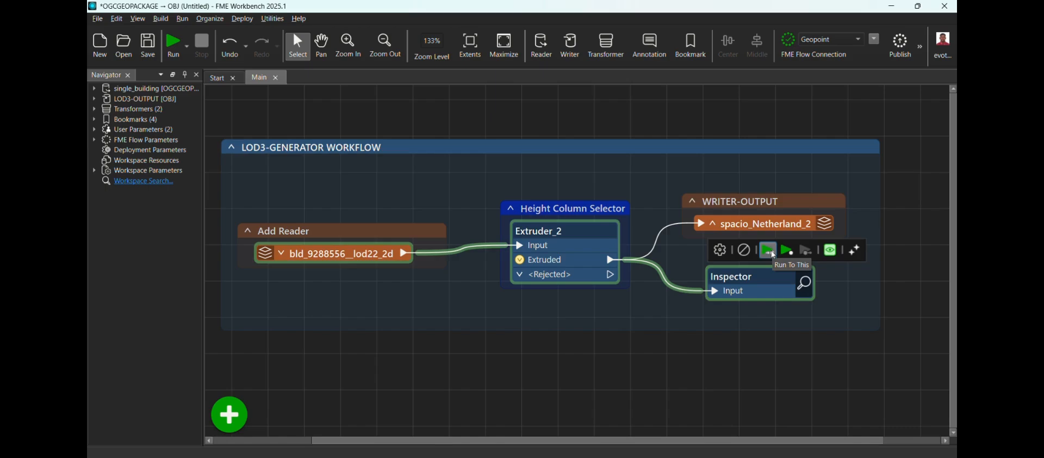
{"action": "left_click", "coordinate": [774, 251]}
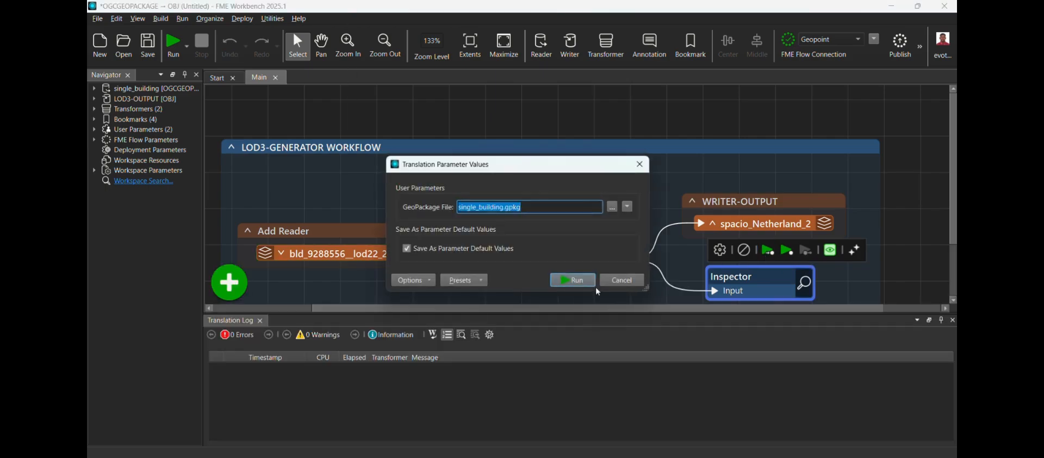
{"action": "left_click", "coordinate": [574, 281]}
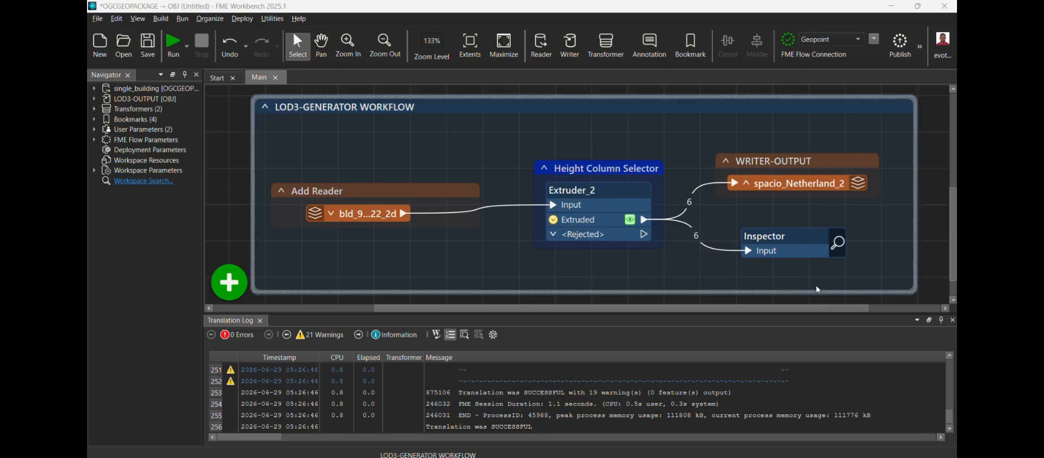
- Rerun the workflow at the Inspector to open the extruded building in the Data Inspector
{"action": "left_click", "coordinate": [796, 240]}
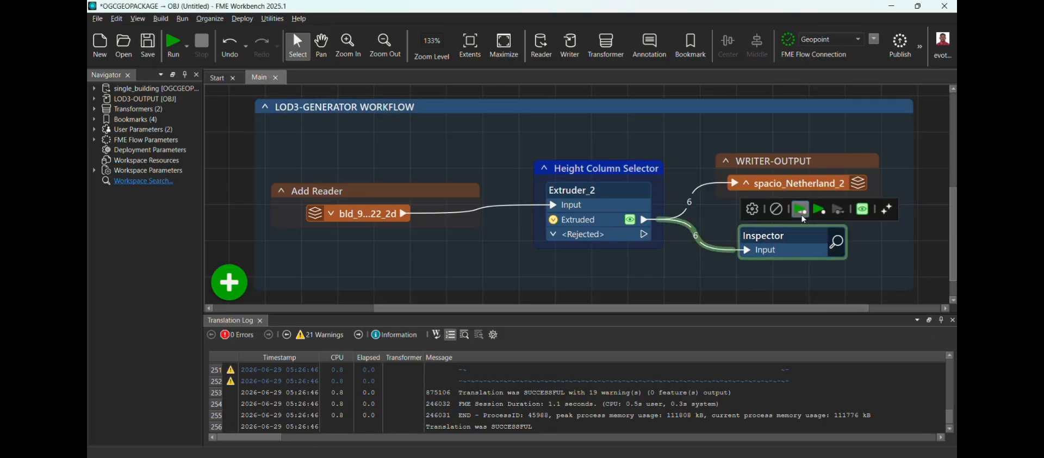
{"action": "left_click", "coordinate": [819, 210]}
{"action": "left_click", "coordinate": [827, 268]}
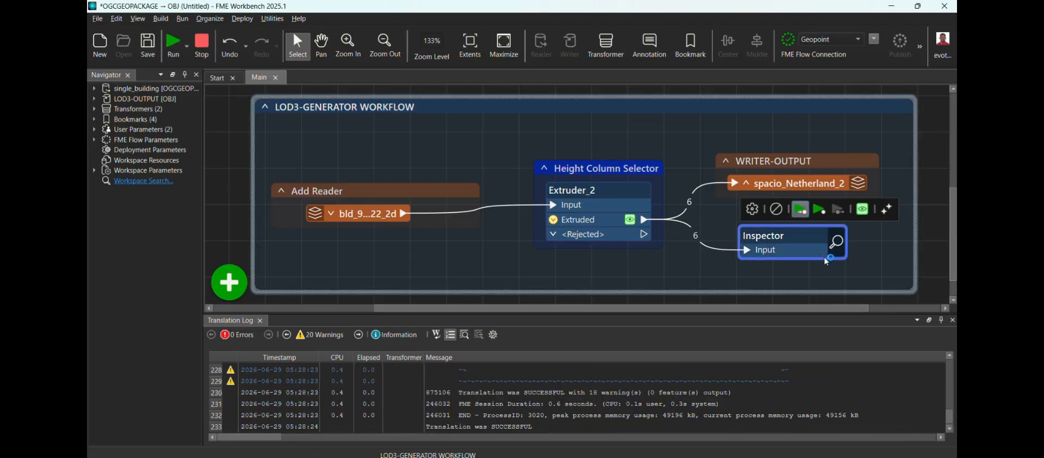
{"action": "left_click", "coordinate": [752, 255]}
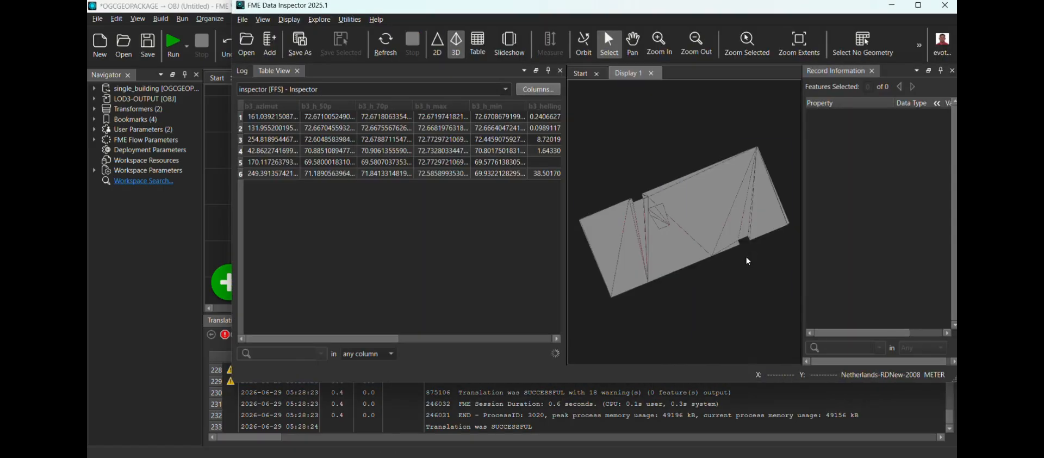
- Orbit the extruded building in 3D to examine its roof surface and side walls from several angles
{"action": "left_click", "coordinate": [584, 44]}
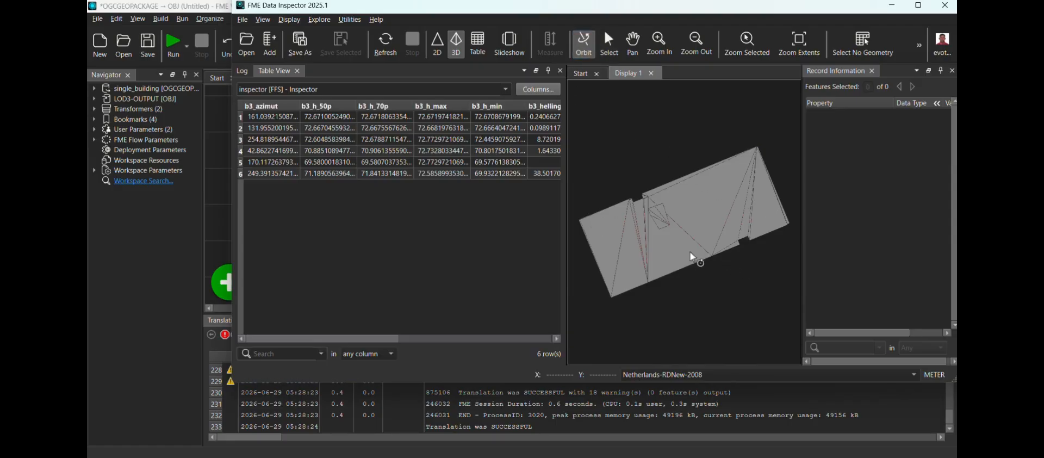
{"action": "left_click_drag", "start_coordinate": [693, 257], "coordinate": [678, 149]}
{"action": "left_click_drag", "start_coordinate": [697, 309], "coordinate": [697, 285]}
{"action": "mouse_move", "coordinate": [757, 272]}
{"action": "left_mouse_down"}
{"action": "mouse_move", "coordinate": [675, 261]}
{"action": "mouse_move", "coordinate": [657, 280]}
{"action": "mouse_move", "coordinate": [678, 297]}
{"action": "mouse_move", "coordinate": [751, 266]}
{"action": "left_mouse_up"}
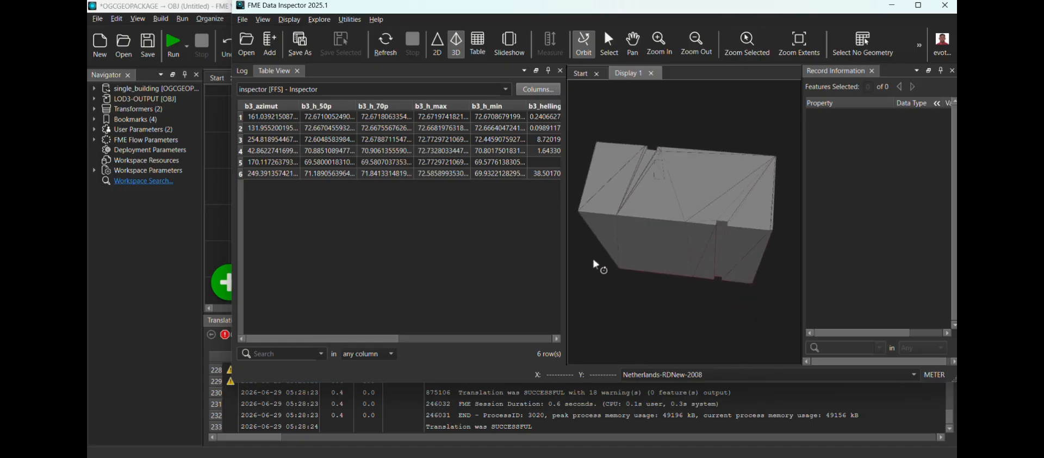
{"action": "left_click_drag", "start_coordinate": [596, 265], "coordinate": [790, 318]}
{"action": "left_click_drag", "start_coordinate": [606, 263], "coordinate": [703, 275]}
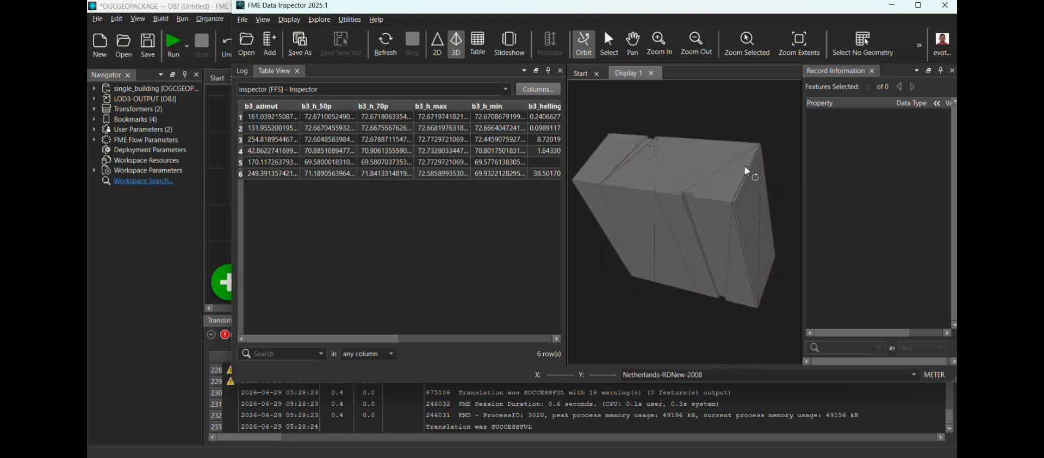
{"action": "left_click_drag", "start_coordinate": [748, 172], "coordinate": [704, 151]}
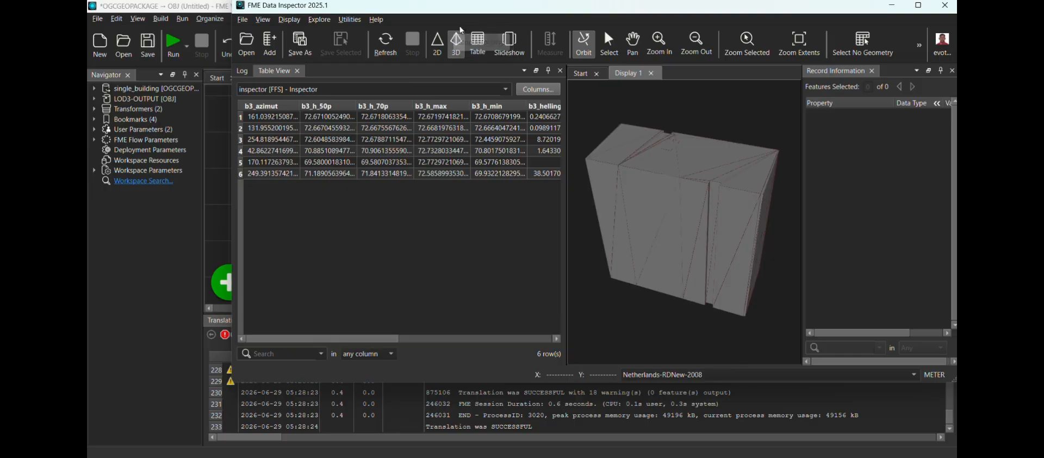
{"action": "mouse_move", "coordinate": [696, 163]}
{"action": "left_mouse_down"}
{"action": "mouse_move", "coordinate": [776, 184]}
{"action": "mouse_move", "coordinate": [695, 175]}
{"action": "mouse_move", "coordinate": [704, 156]}
{"action": "left_mouse_up"}
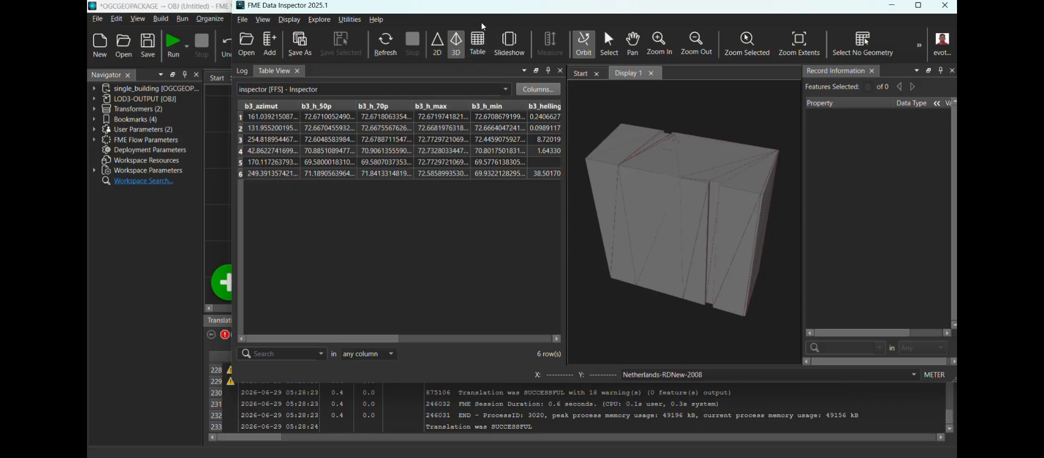
{"action": "left_click_drag", "start_coordinate": [707, 179], "coordinate": [774, 180]}
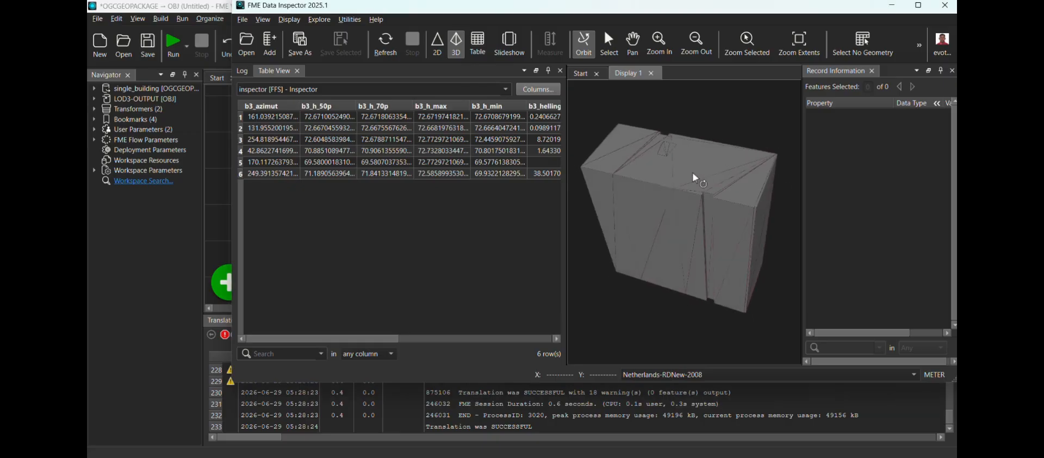
{"action": "left_click_drag", "start_coordinate": [695, 177], "coordinate": [710, 159]}
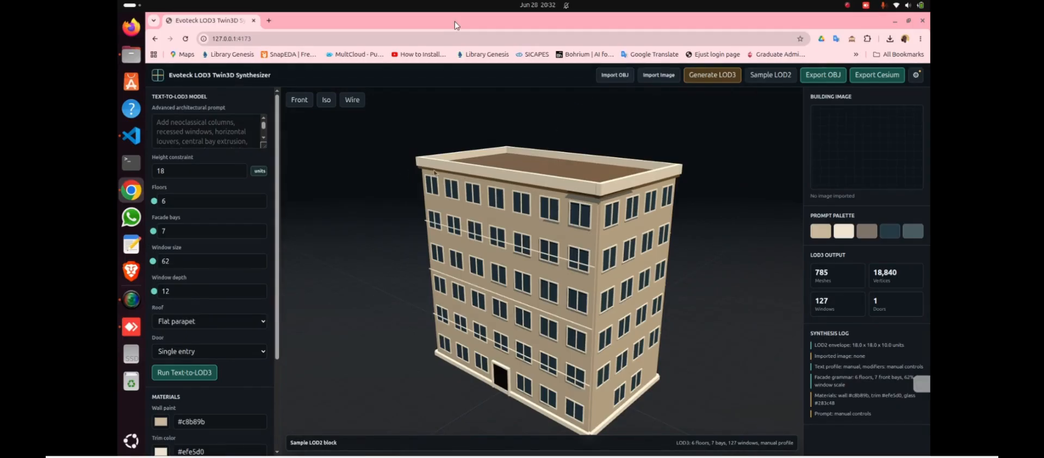
- In the Evoteck LOD3 Twin3D Synthesizer, import the model spacio_Netherland_2.obj and the building image 2.jpg
{"action": "left_click", "coordinate": [612, 77]}
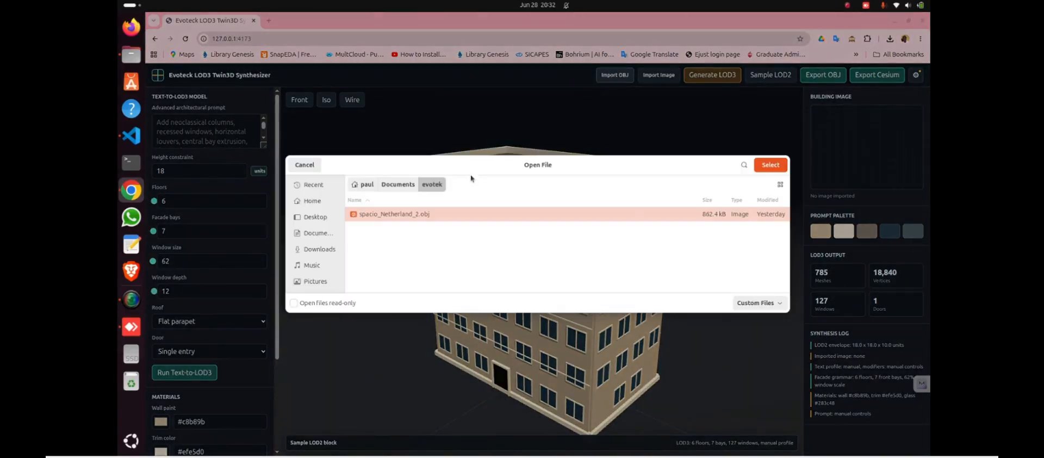
{"action": "left_click", "coordinate": [771, 165]}
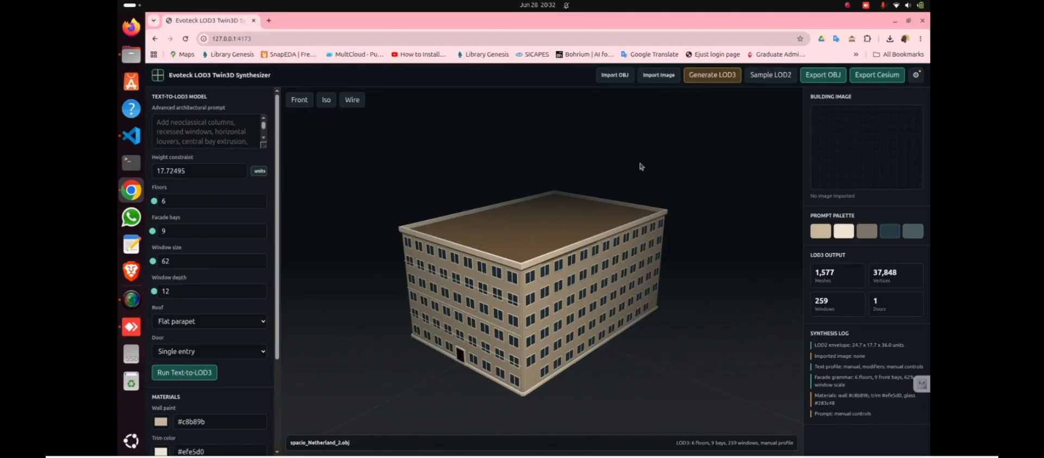
{"action": "left_click", "coordinate": [664, 77]}
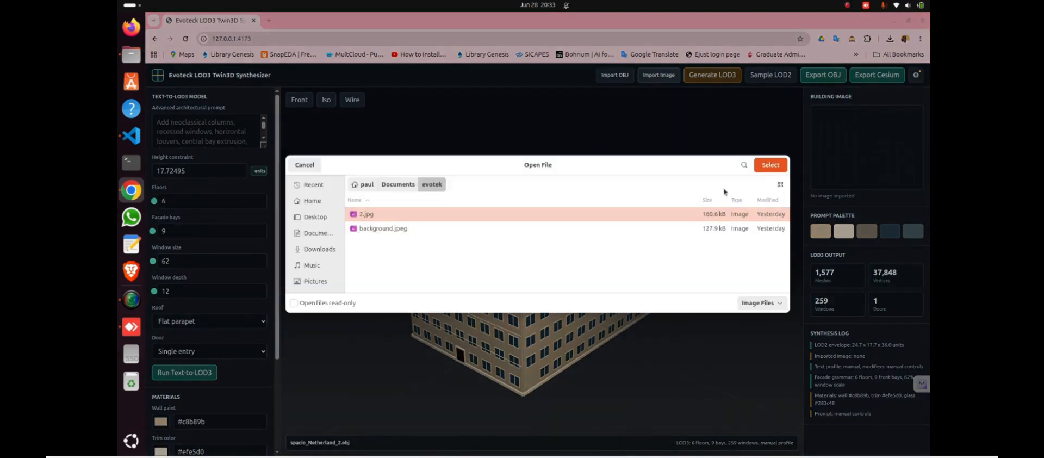
{"action": "left_click", "coordinate": [768, 164]}
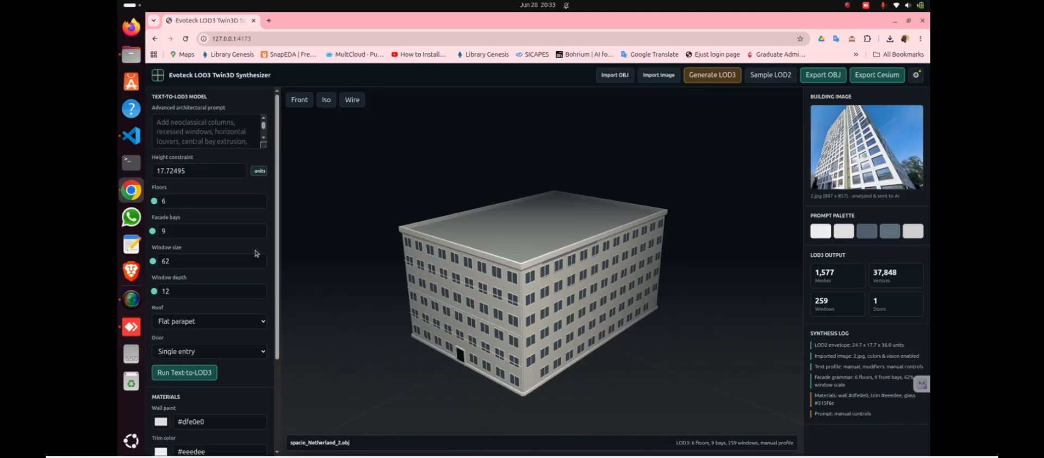
- Set the building's height constraint to 35 units
{"action": "double_click", "coordinate": [183, 172]}
{"action": "type", "text": "3"}
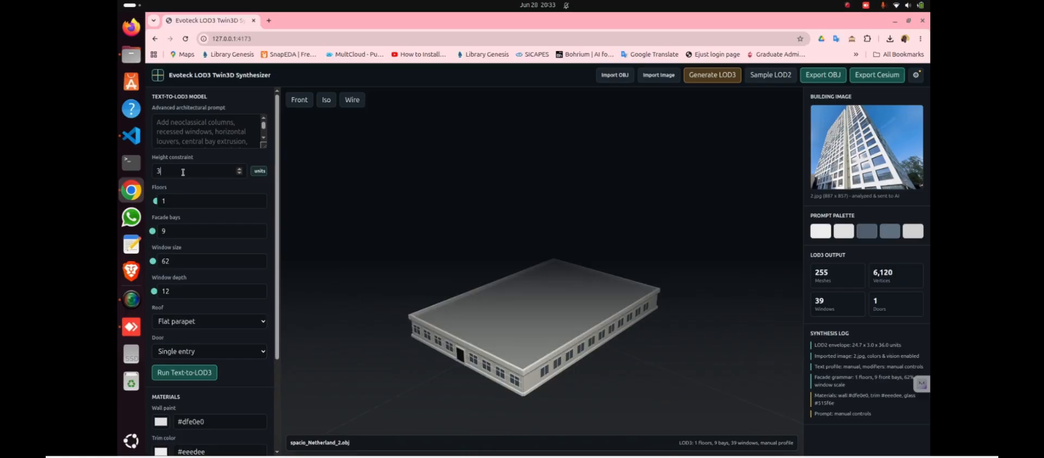
{"action": "type", "text": "5"}
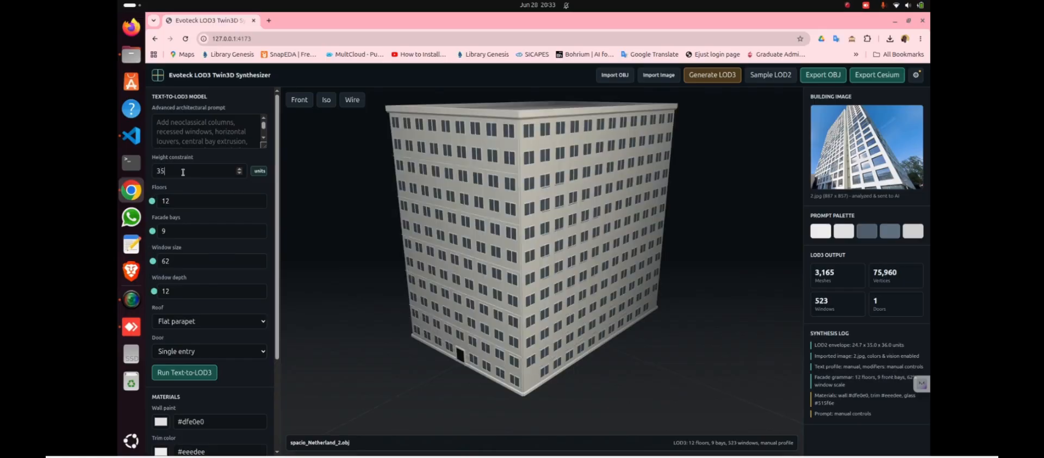
{"action": "left_click", "coordinate": [374, 180]}
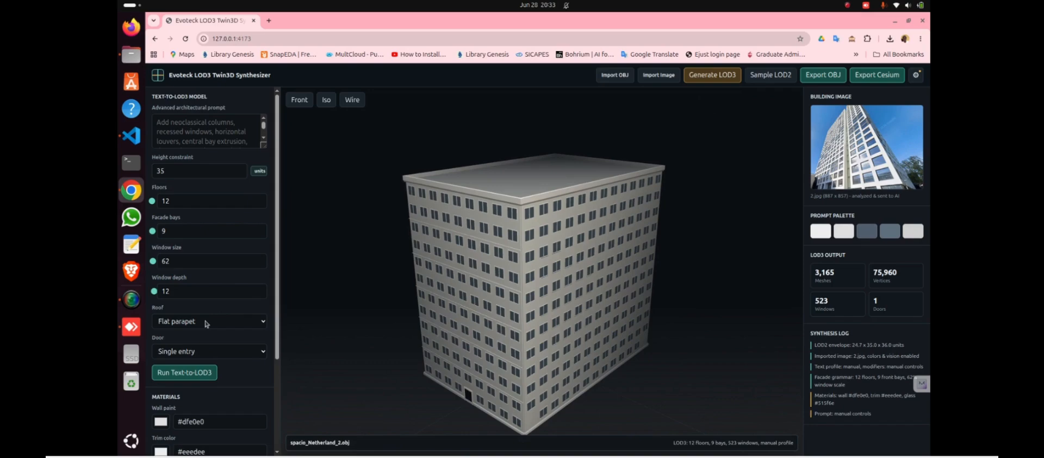
- Try the Gable roof and Hip roof types on the building, and return the roof to Flat parapet
{"action": "left_click", "coordinate": [205, 323]}
{"action": "left_click", "coordinate": [197, 345]}
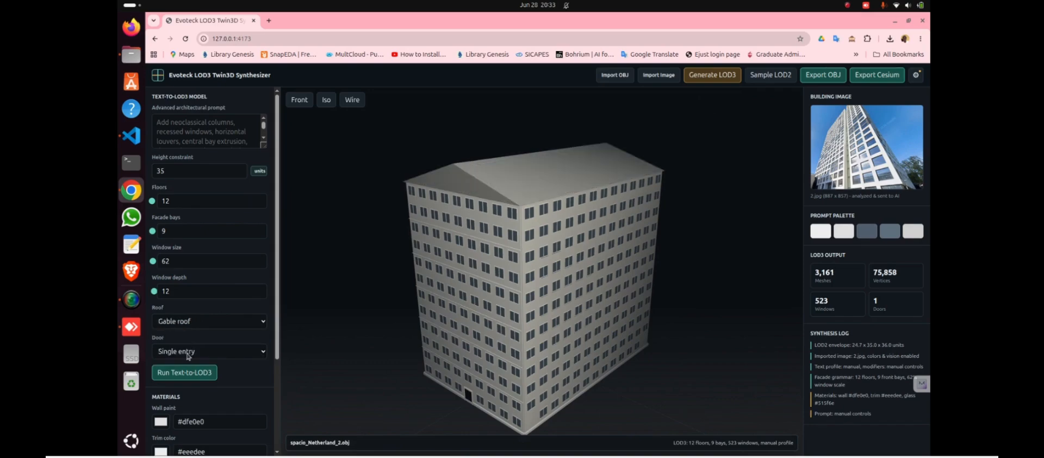
{"action": "left_click", "coordinate": [184, 322]}
{"action": "left_click", "coordinate": [178, 354]}
{"action": "left_click", "coordinate": [184, 322]}
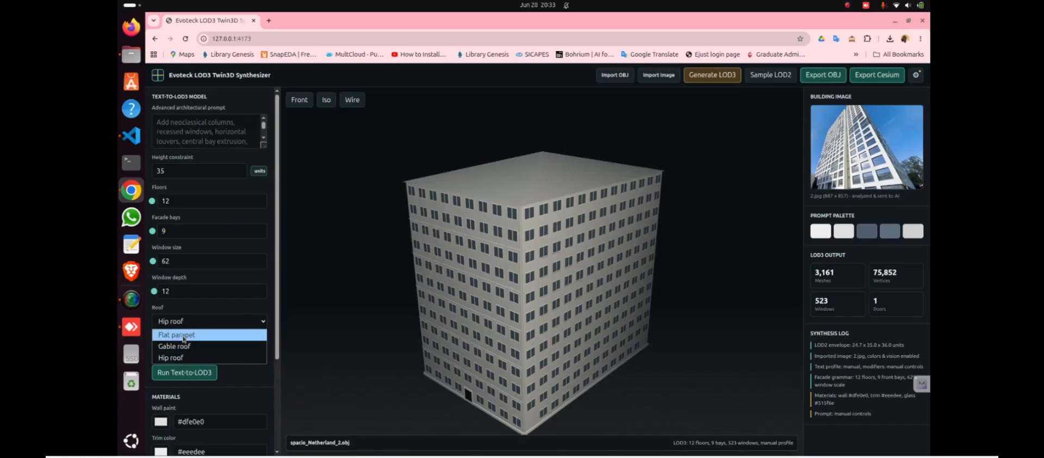
{"action": "left_click", "coordinate": [184, 335]}
- Change the building's door type to Arched entry and connect the Gemini AI engine
{"action": "left_click", "coordinate": [186, 351]}
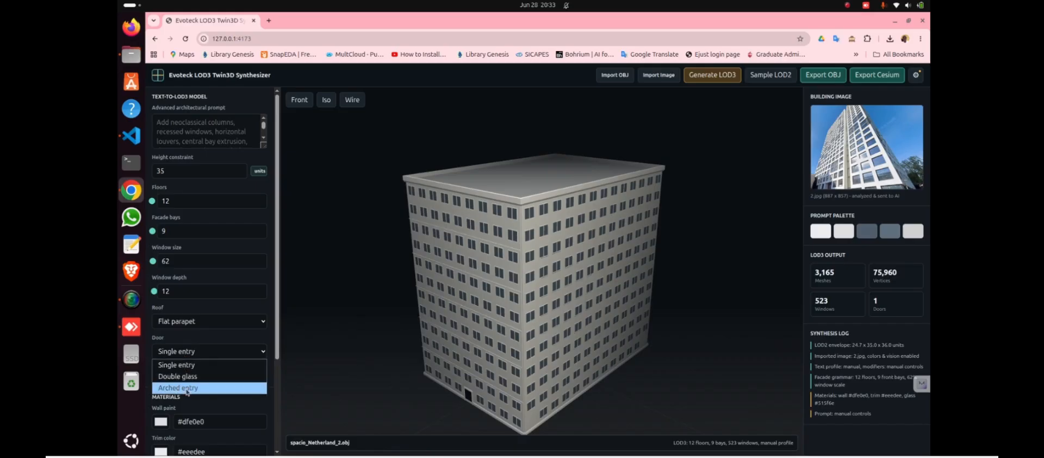
{"action": "left_click", "coordinate": [186, 387]}
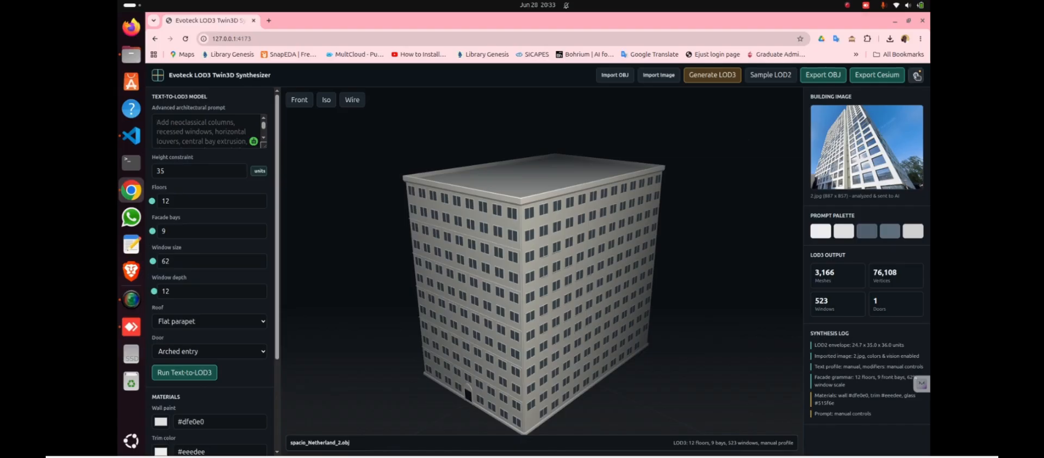
{"action": "left_click", "coordinate": [917, 76]}
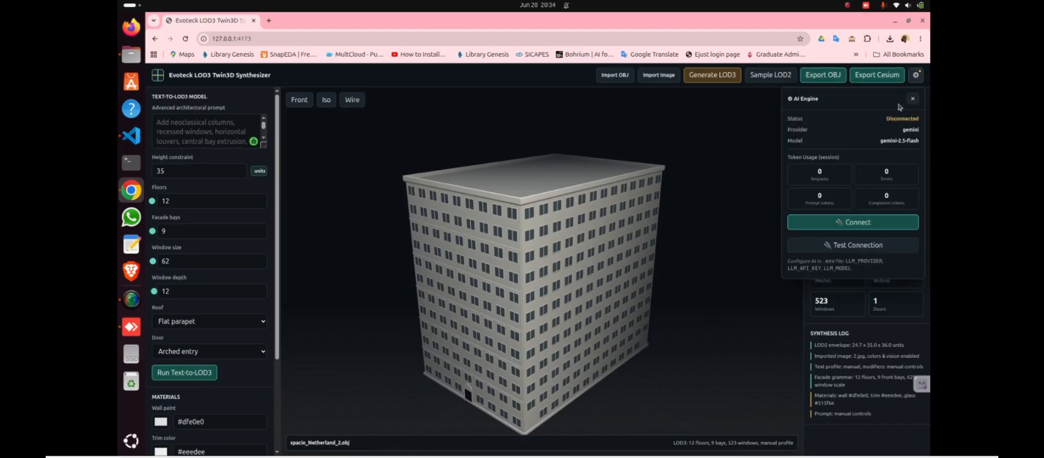
{"action": "left_click", "coordinate": [837, 223]}
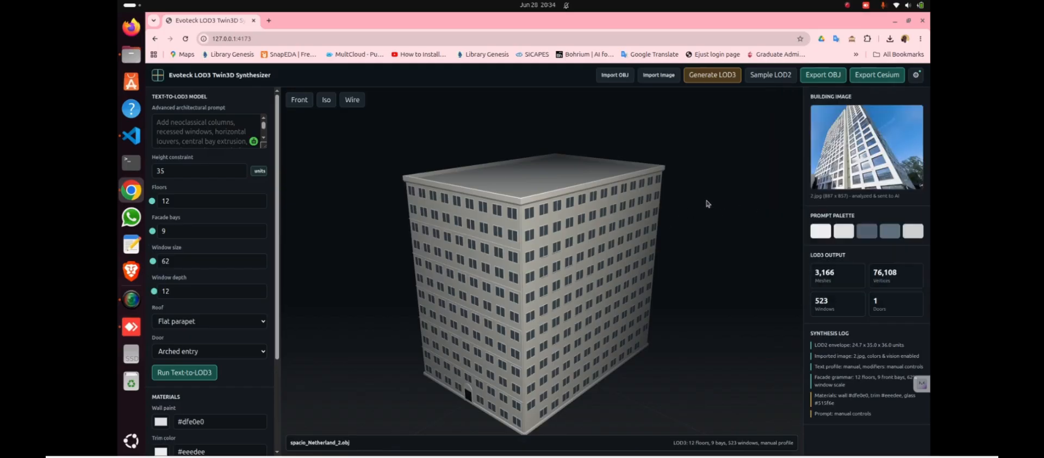
- Run Text-to-LOD3 with the prompt "Make it look realistic and also make it look like the building in the attatched image"
{"action": "left_click", "coordinate": [201, 124]}
{"action": "type", "text": "Make the"}
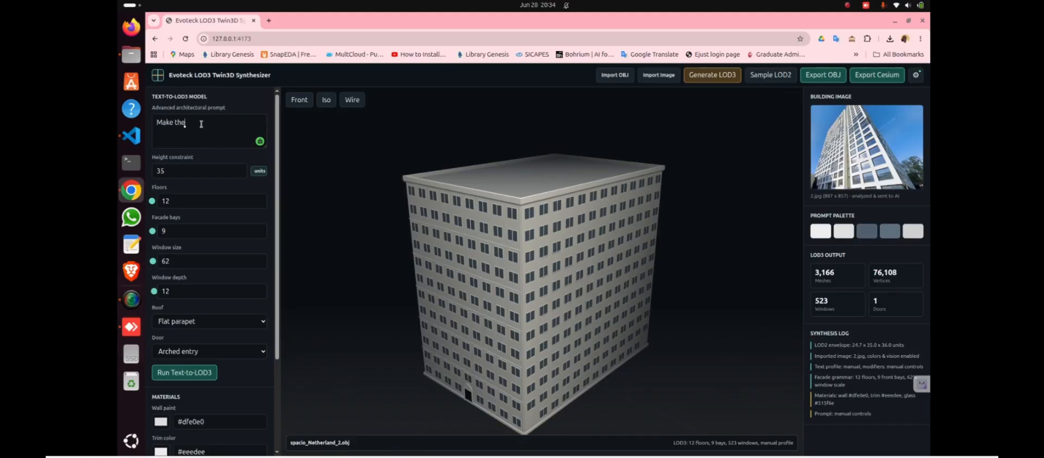
{"action": "key", "text": "BackSpace"}
{"action": "key", "text": "BackSpace"}
{"action": "key", "text": "BackSpace"}
{"action": "key", "text": "BackSpace"}
{"action": "type", "text": "it"}
{"action": "type", "text": "look realistic and also make it look like the build"}
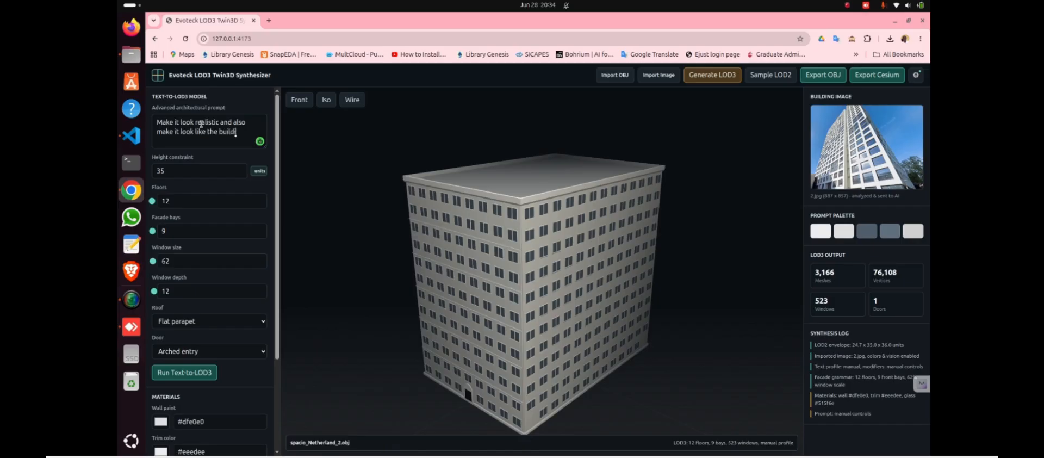
{"action": "type", "text": "ing in the at"}
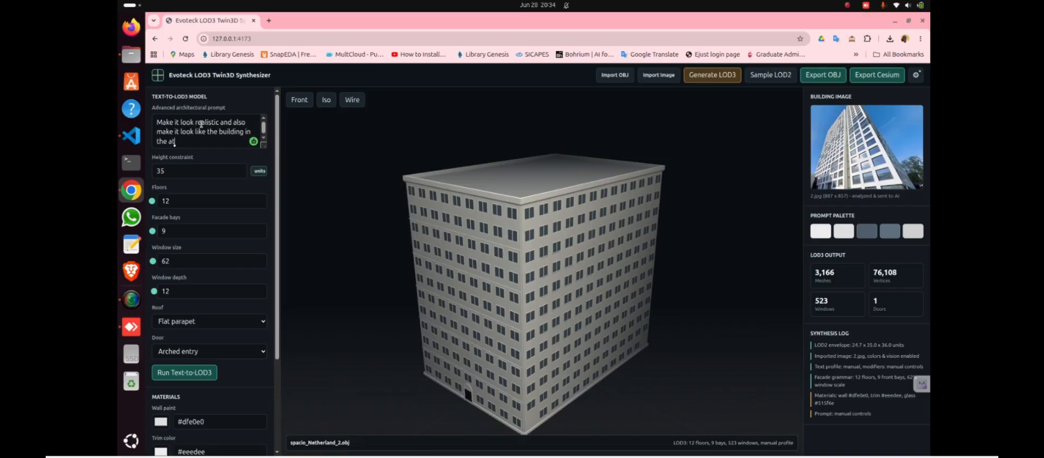
{"action": "type", "text": "tatched image"}
{"action": "left_click", "coordinate": [187, 375]}
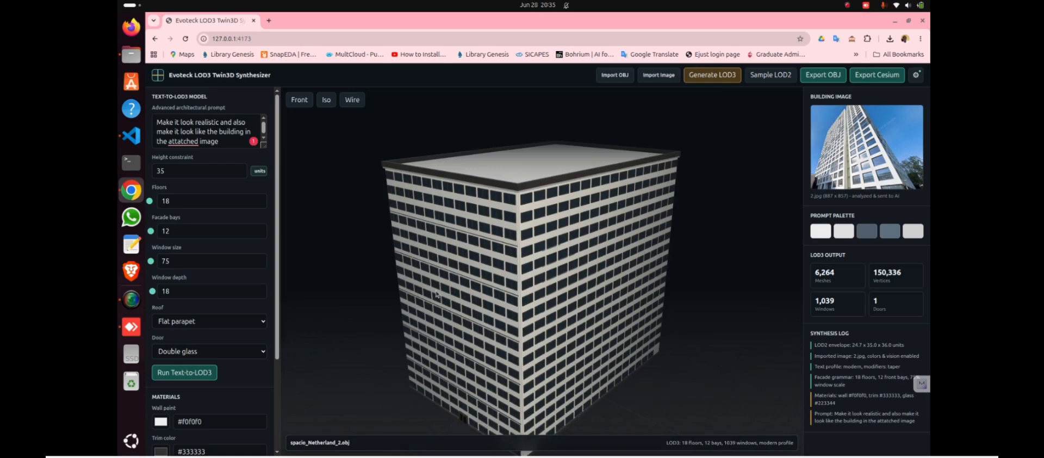
{"action": "scroll", "coordinate": [437, 295], "scroll_direction": "up", "scroll_amount": 1}
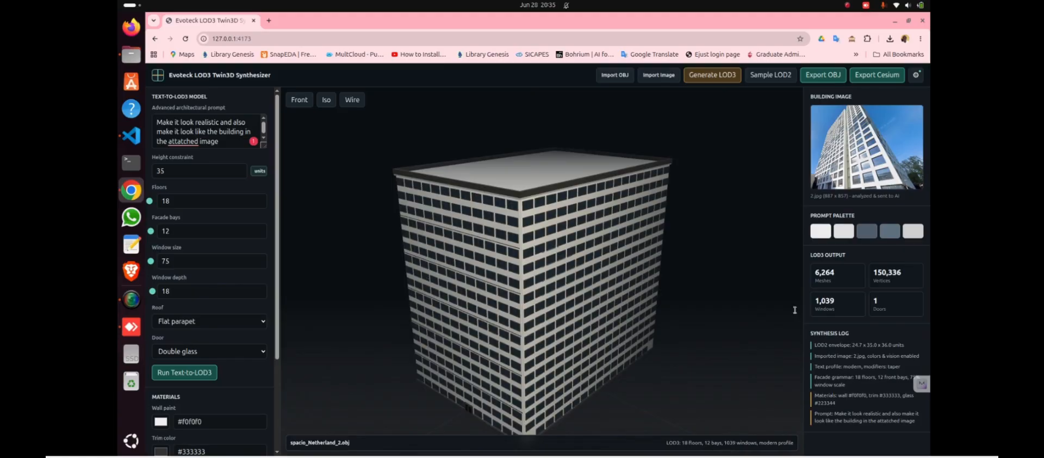
- Check the AI engine's connection and token usage, and inspect the generated facade in the 3D view
{"action": "left_click", "coordinate": [919, 76]}
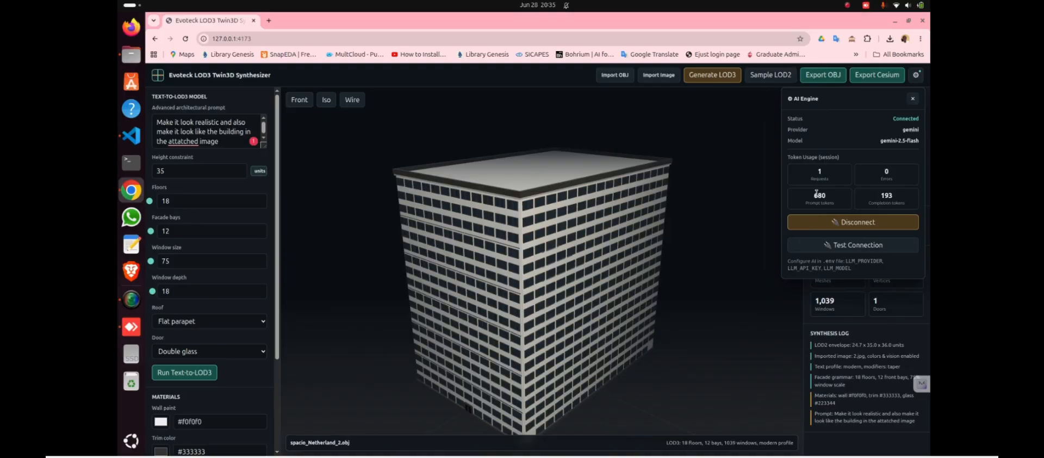
{"action": "left_click", "coordinate": [736, 224]}
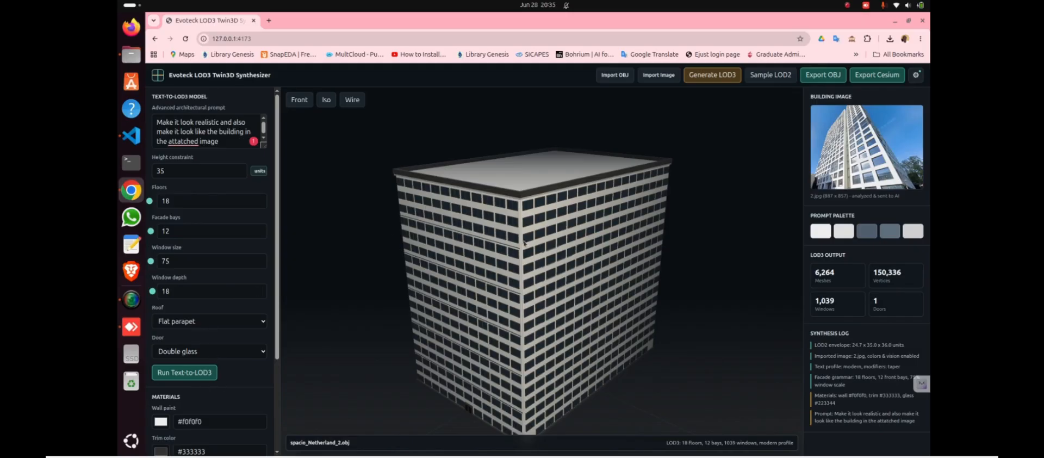
{"action": "scroll", "coordinate": [548, 291], "scroll_direction": "down", "scroll_amount": 1}
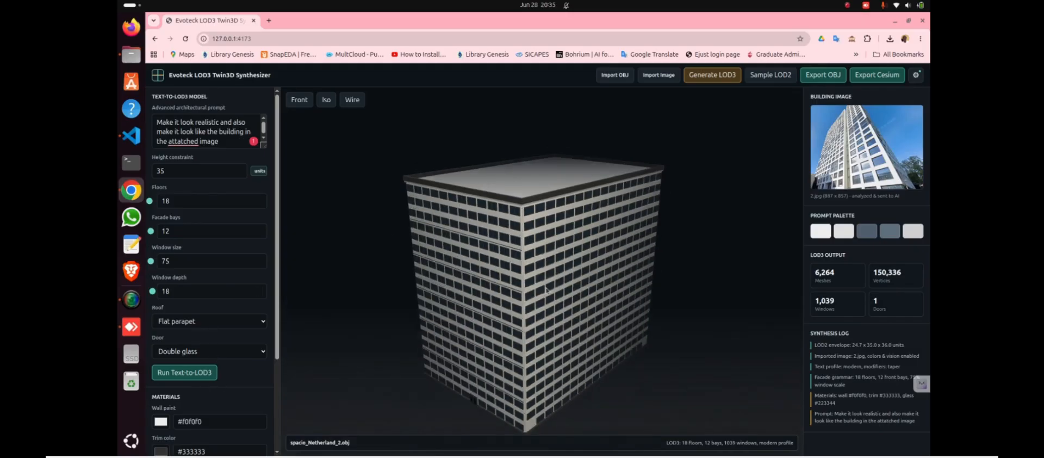
{"action": "scroll", "coordinate": [547, 291], "scroll_direction": "up", "scroll_amount": 1}
{"action": "scroll", "coordinate": [547, 291], "scroll_direction": "up", "scroll_amount": 1}
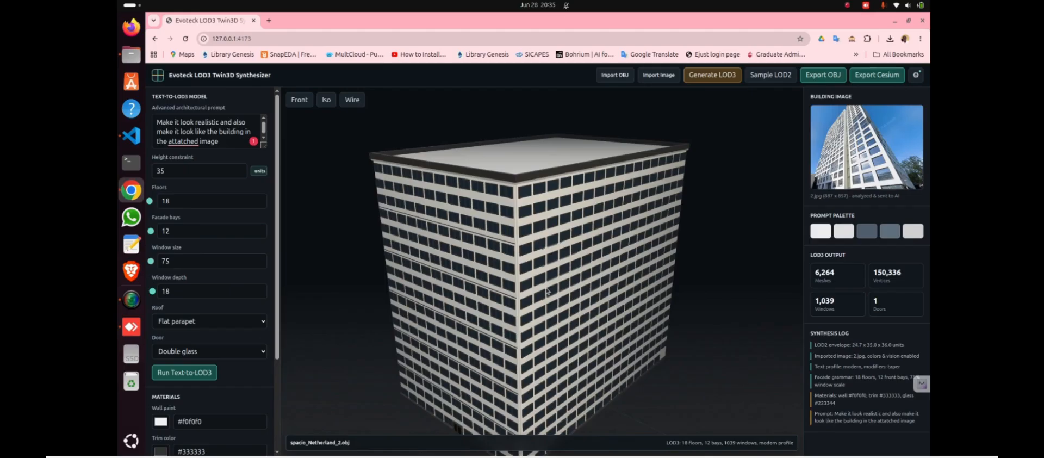
- Change the building's door type to Arched entry and export the model as a Cesium 3D Tiles ZIP in WGS84 (EPSG:4326)
{"action": "left_click", "coordinate": [205, 352]}
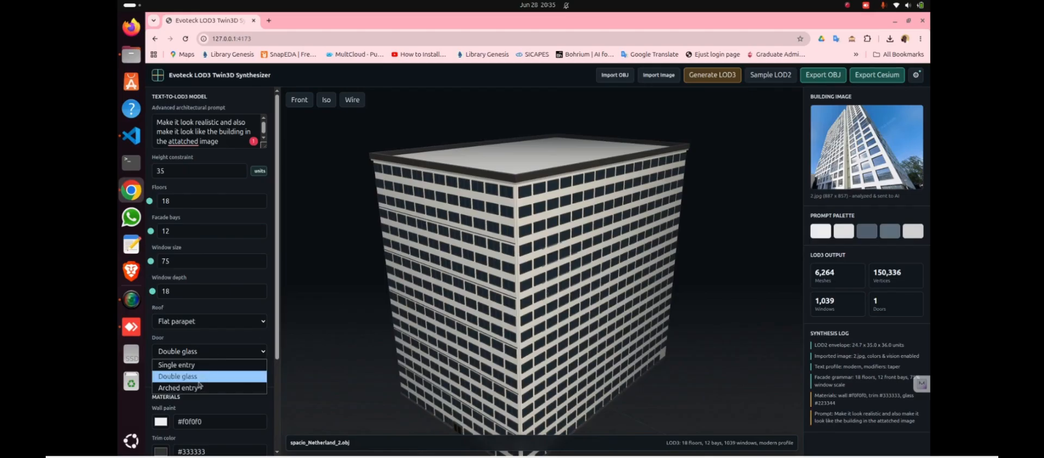
{"action": "left_click", "coordinate": [199, 387]}
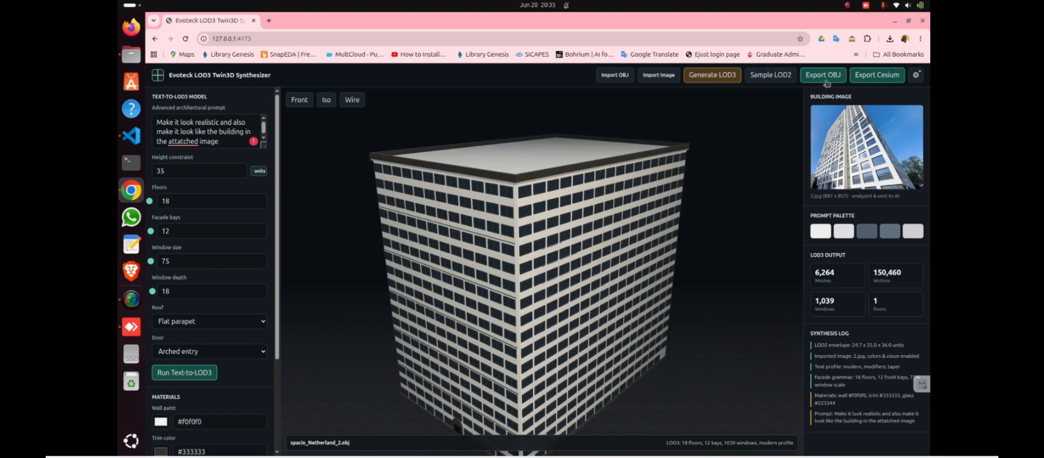
{"action": "left_click", "coordinate": [869, 79]}
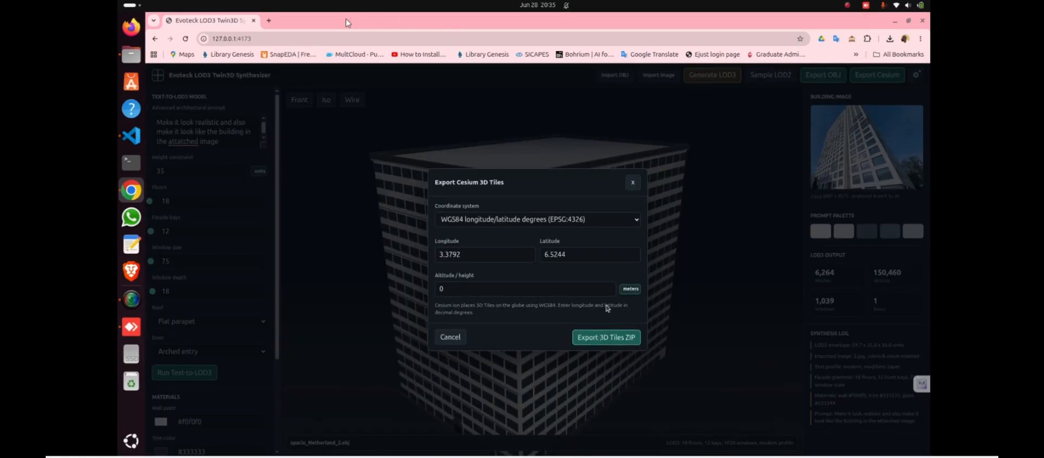
{"action": "left_click", "coordinate": [596, 337]}
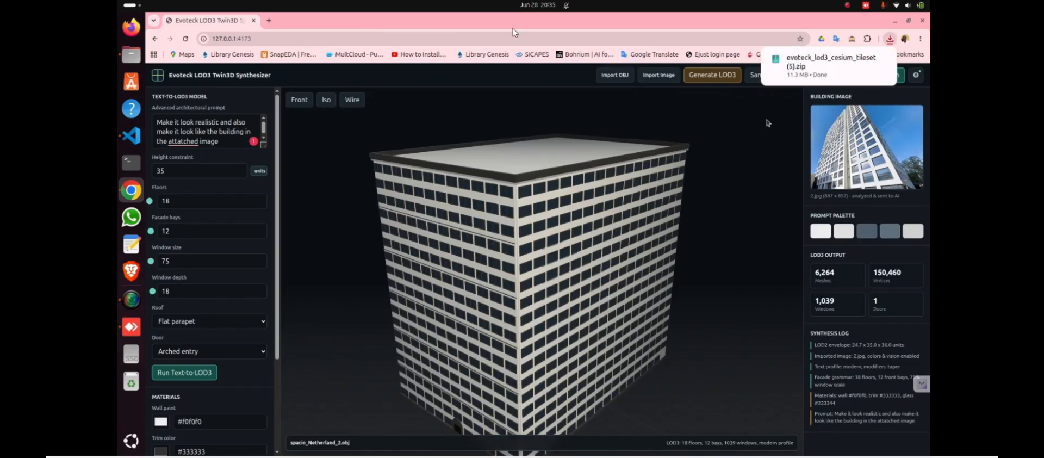
- Switch to Cesium ion and open the location editor for the 3D tileset evoteck_lod3_cesium_tileset (1) (1)
{"action": "left_click", "coordinate": [849, 7]}
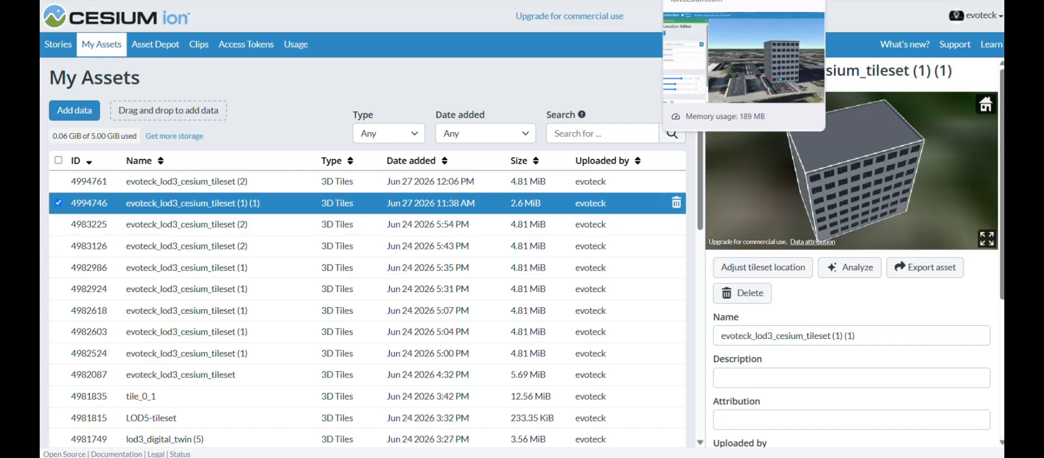
{"action": "left_click", "coordinate": [685, 1]}
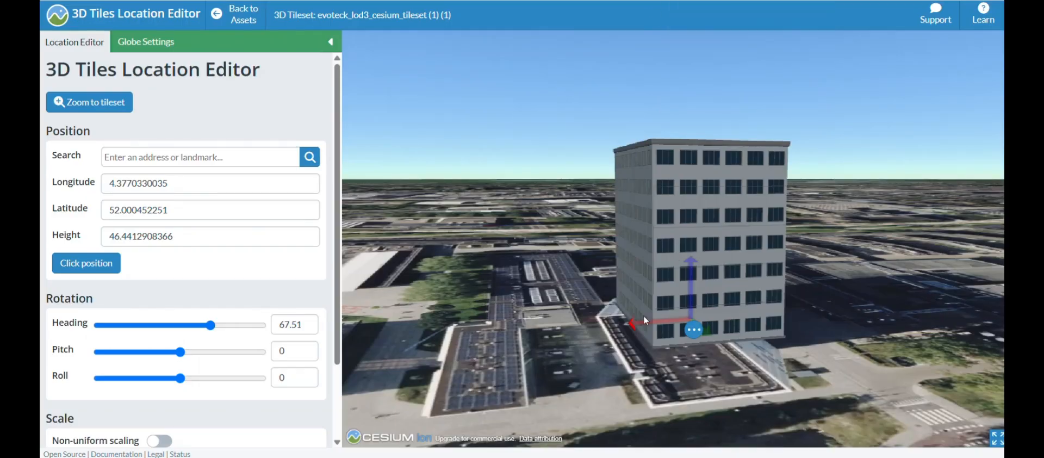
{"action": "left_click_drag", "start_coordinate": [631, 324], "coordinate": [631, 322]}
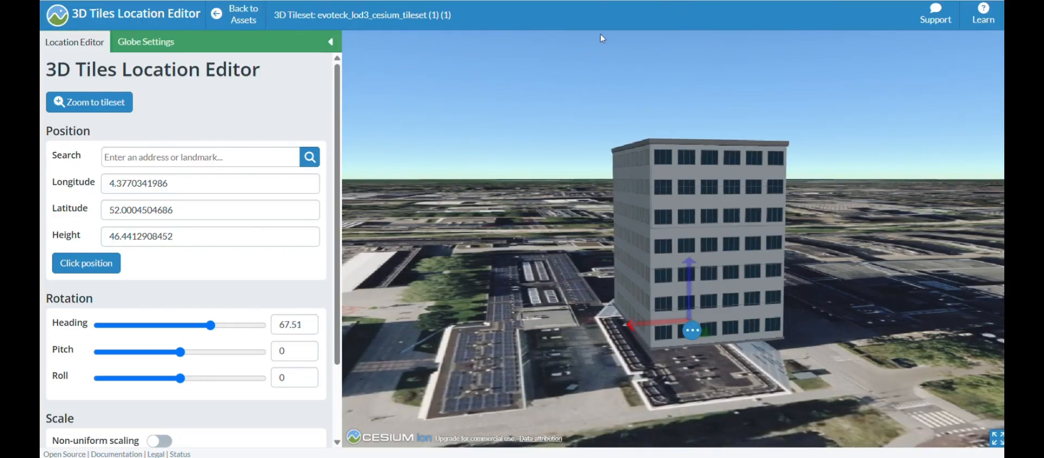
{"action": "left_click", "coordinate": [636, 0]}
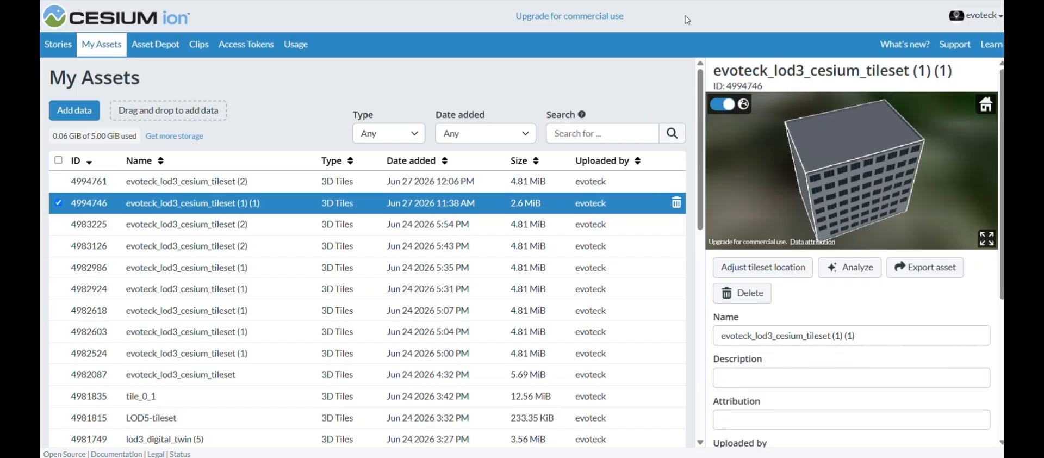
{"action": "left_click", "coordinate": [767, 272]}
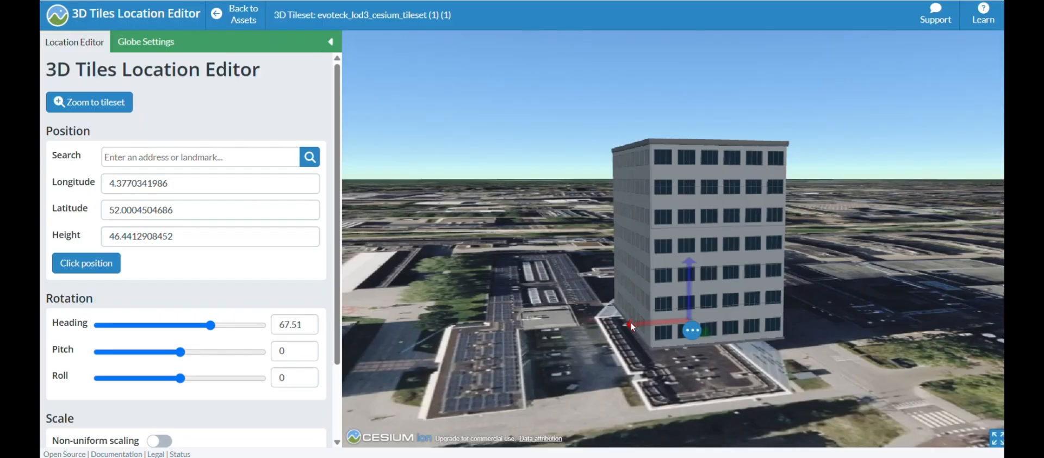
- Reposition the building tileset at about longitude 4.37702, latitude 52.00048, and raise it to a height of about 47.17
{"action": "mouse_move", "coordinate": [631, 322]}
{"action": "left_mouse_down"}
{"action": "mouse_move", "coordinate": [670, 314]}
{"action": "mouse_move", "coordinate": [609, 335]}
{"action": "mouse_move", "coordinate": [626, 333]}
{"action": "left_mouse_up"}
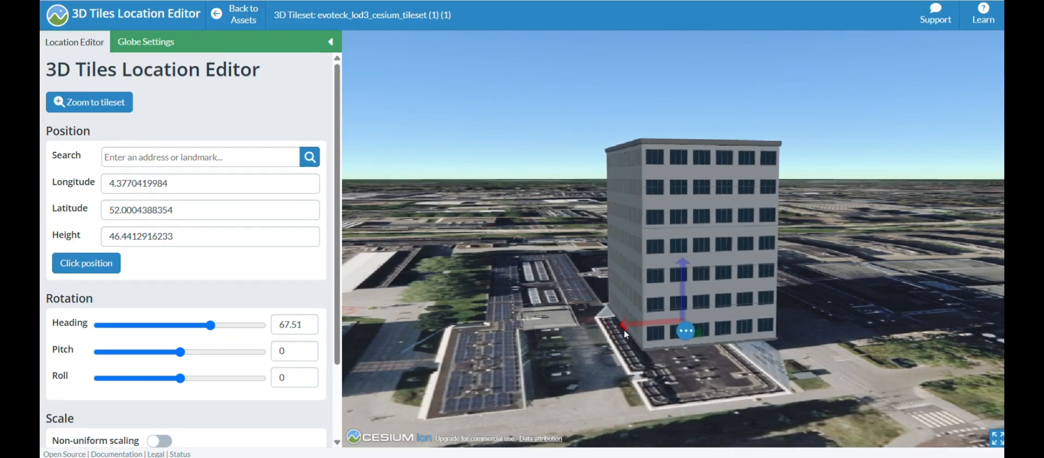
{"action": "mouse_move", "coordinate": [682, 262]}
{"action": "left_mouse_down"}
{"action": "mouse_move", "coordinate": [673, 234]}
{"action": "mouse_move", "coordinate": [678, 278]}
{"action": "mouse_move", "coordinate": [677, 259]}
{"action": "left_mouse_up"}
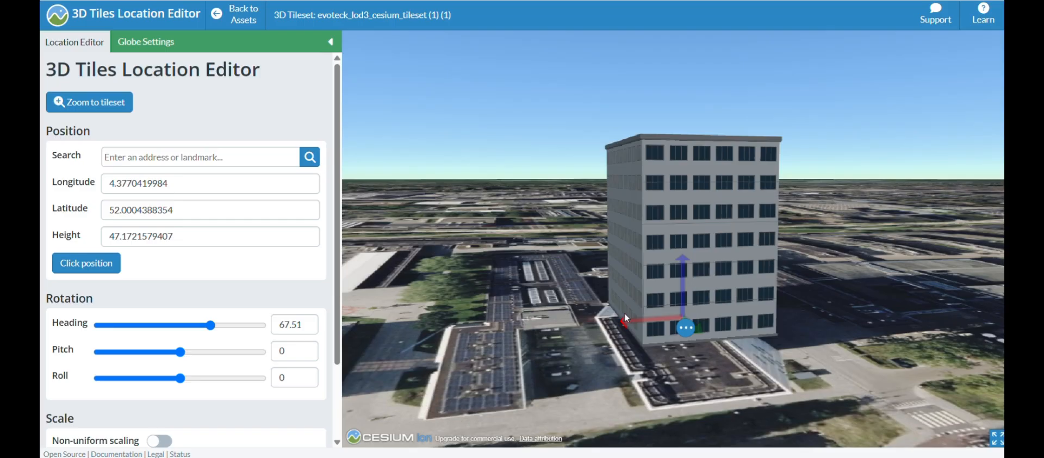
{"action": "left_click_drag", "start_coordinate": [625, 317], "coordinate": [648, 320]}
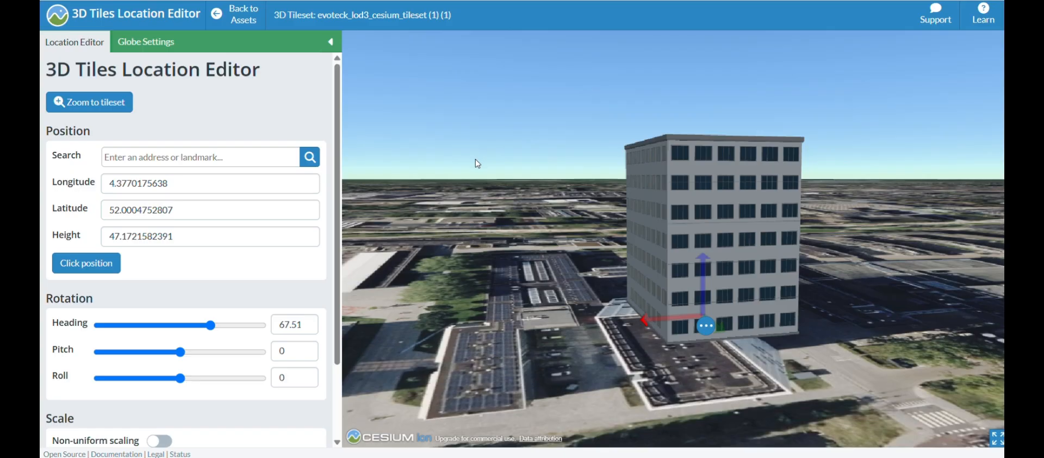
{"action": "left_click", "coordinate": [189, 214]}
{"action": "left_click", "coordinate": [191, 186]}
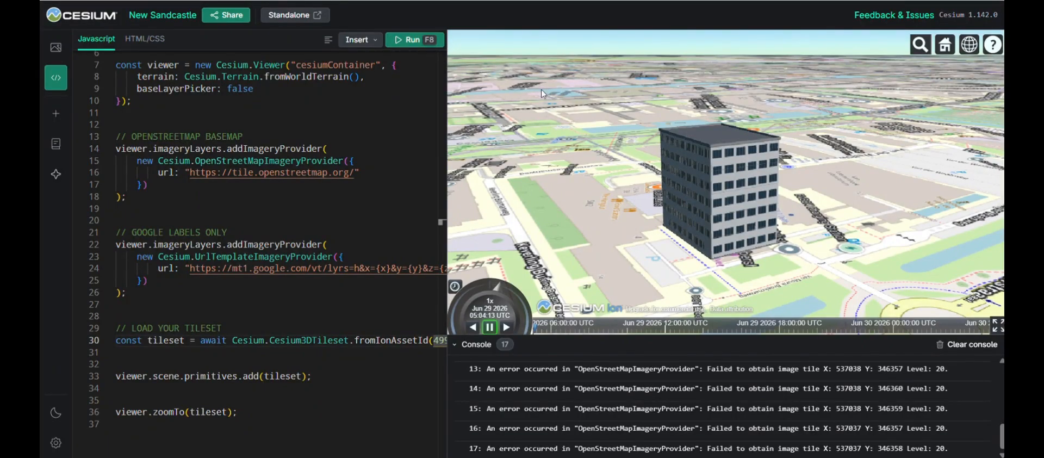
- Switch to Cesium Sandcastle and examine the line of JavaScript that holds the default access token
{"action": "scroll", "coordinate": [348, 136], "scroll_direction": "up", "scroll_amount": 3}
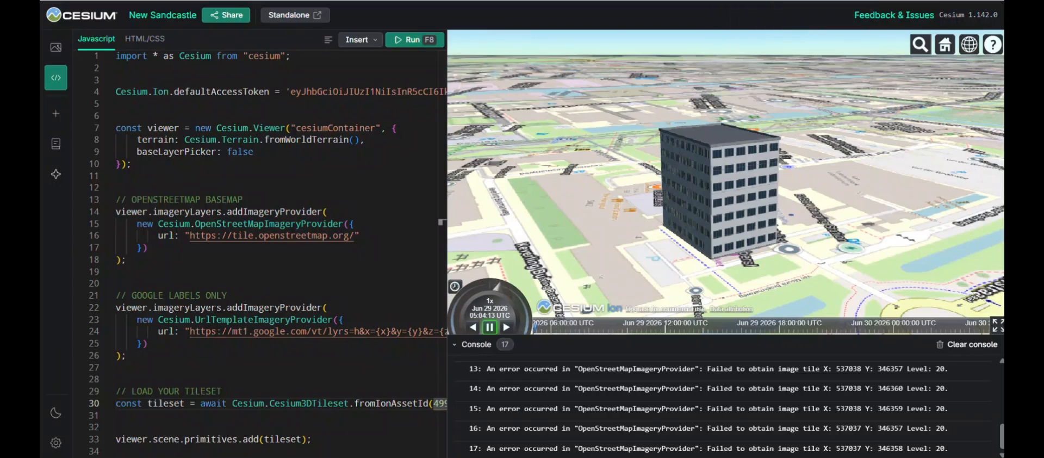
{"action": "left_click", "coordinate": [290, 92]}
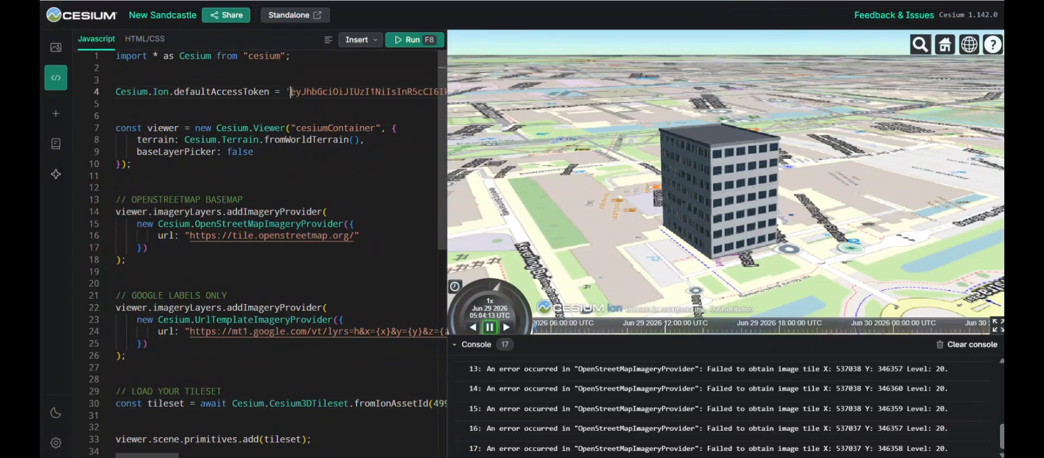
{"action": "left_click_drag", "start_coordinate": [290, 91], "coordinate": [255, 103]}
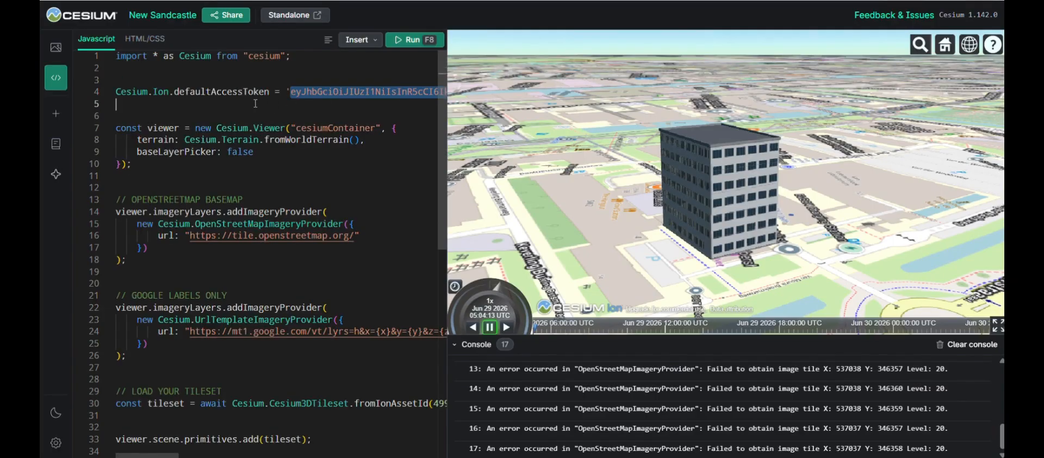
{"action": "left_click", "coordinate": [291, 92]}
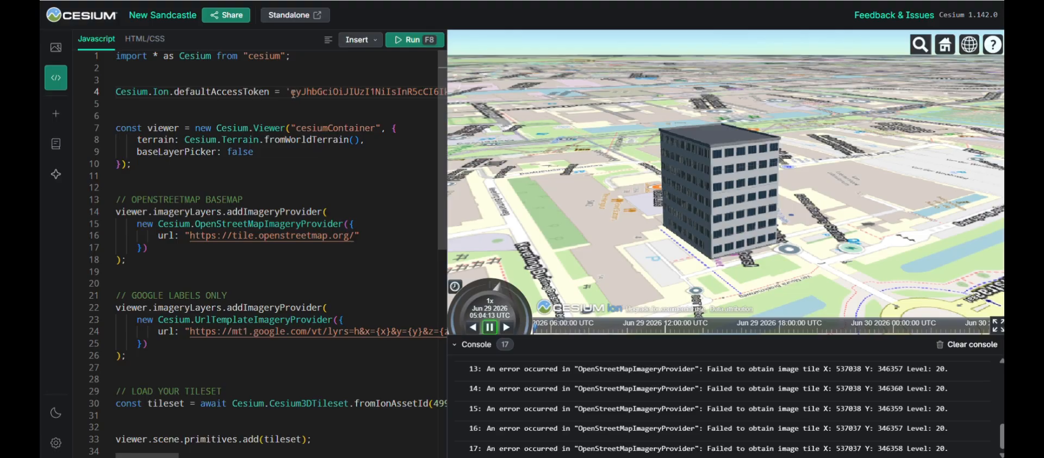
{"action": "left_click_drag", "start_coordinate": [116, 91], "coordinate": [228, 102]}
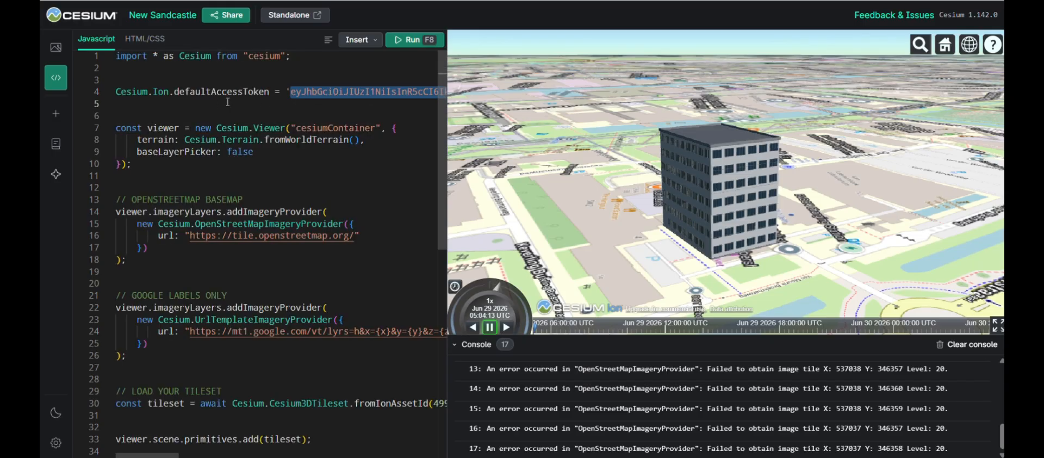
{"action": "left_click", "coordinate": [277, 91]}
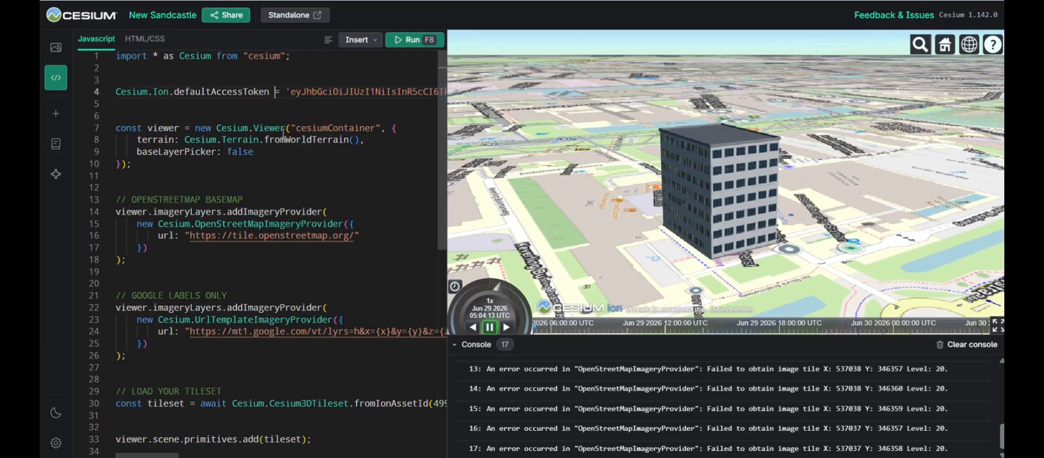
- Look up the building tileset's asset ID in Cesium ion's My Assets and compare it with the fromIonAssetId call in the Sandcastle code
{"action": "mouse_move", "coordinate": [283, 132]}
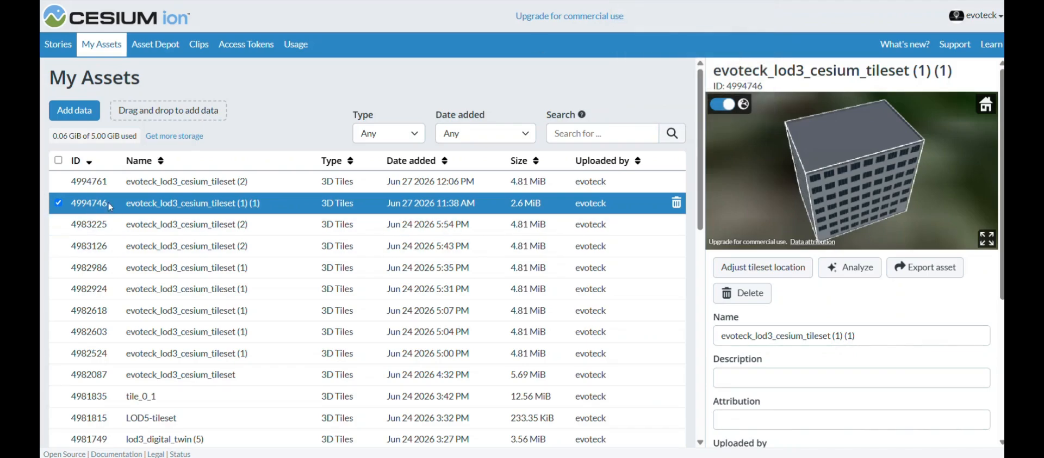
{"action": "left_click_drag", "start_coordinate": [110, 207], "coordinate": [71, 208]}
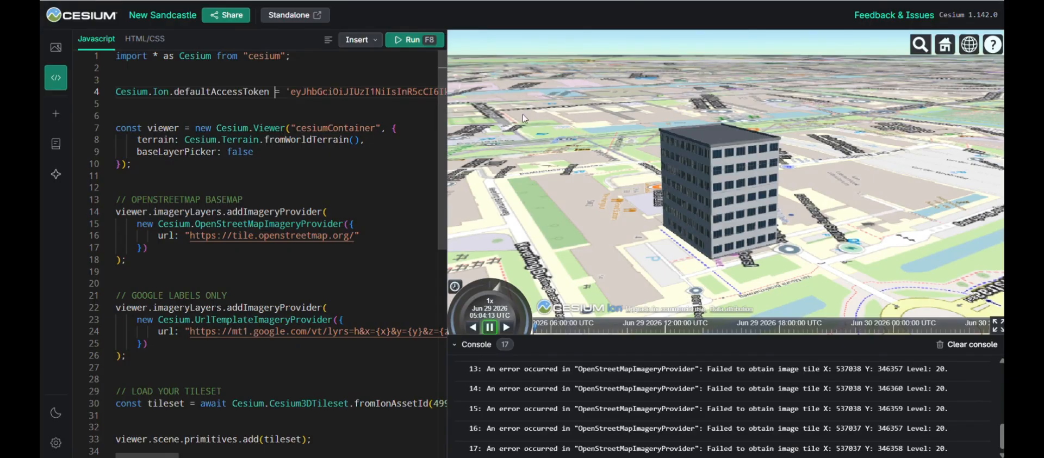
{"action": "scroll", "coordinate": [359, 238], "scroll_direction": "down", "scroll_amount": 2}
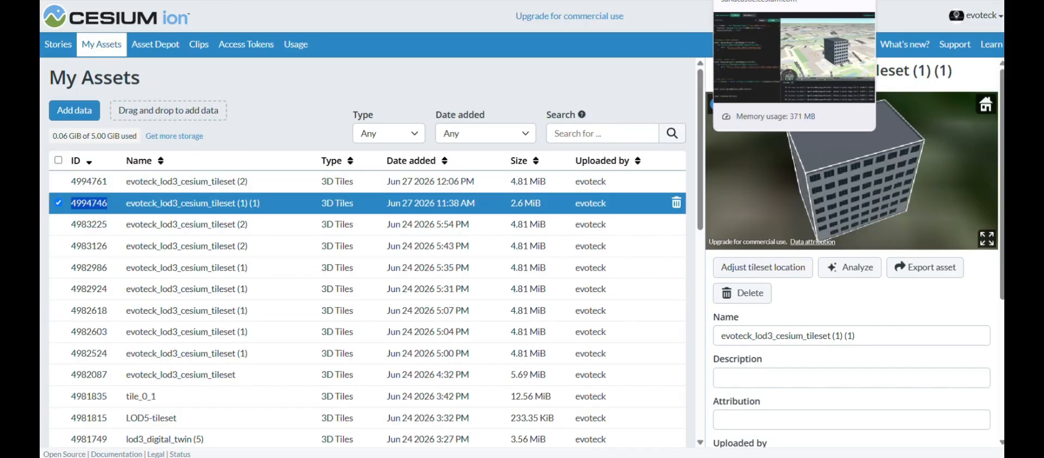
{"action": "left_click", "coordinate": [761, 0]}
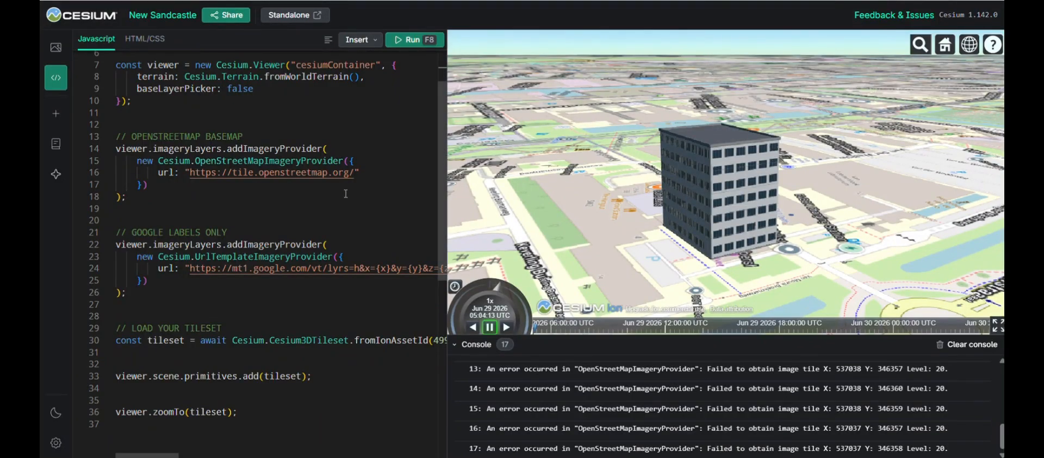
{"action": "scroll", "coordinate": [345, 193], "scroll_direction": "down", "scroll_amount": 1}
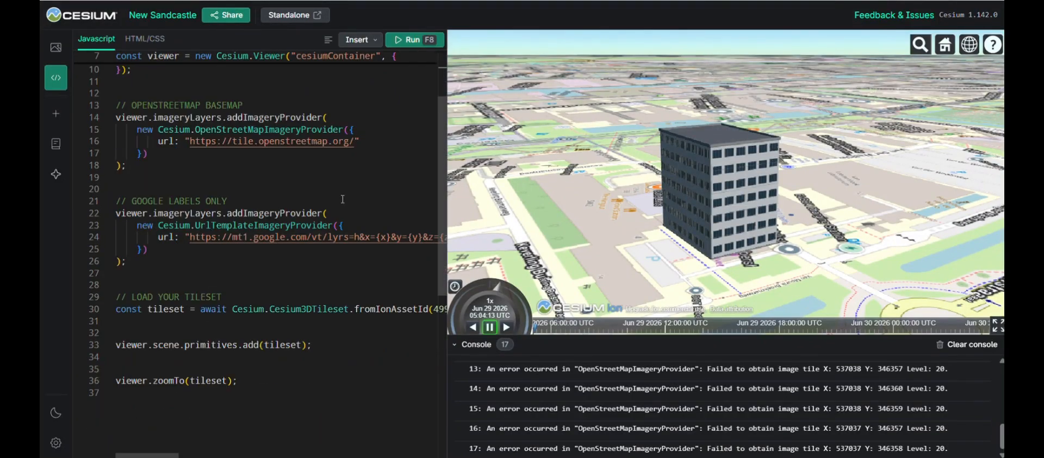
{"action": "scroll", "coordinate": [343, 199], "scroll_direction": "down", "scroll_amount": 1}
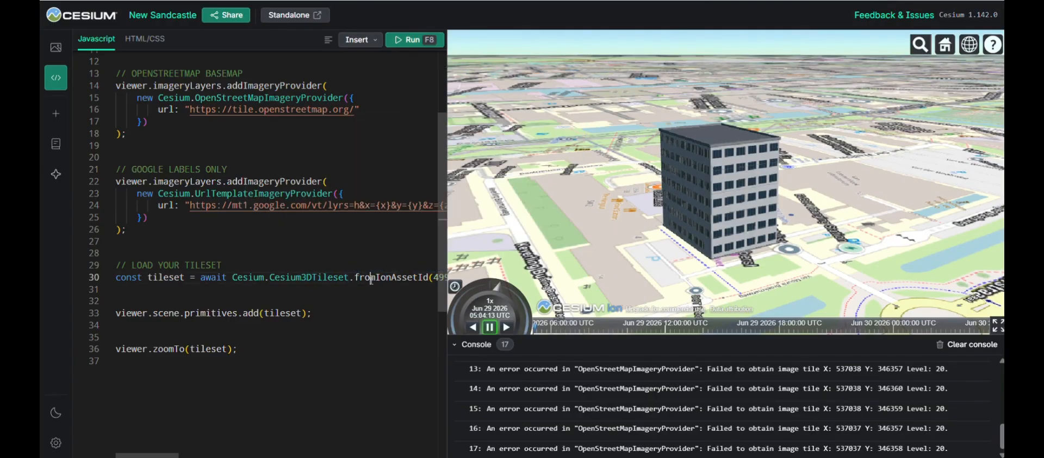
{"action": "left_click_drag", "start_coordinate": [371, 278], "coordinate": [449, 278]}
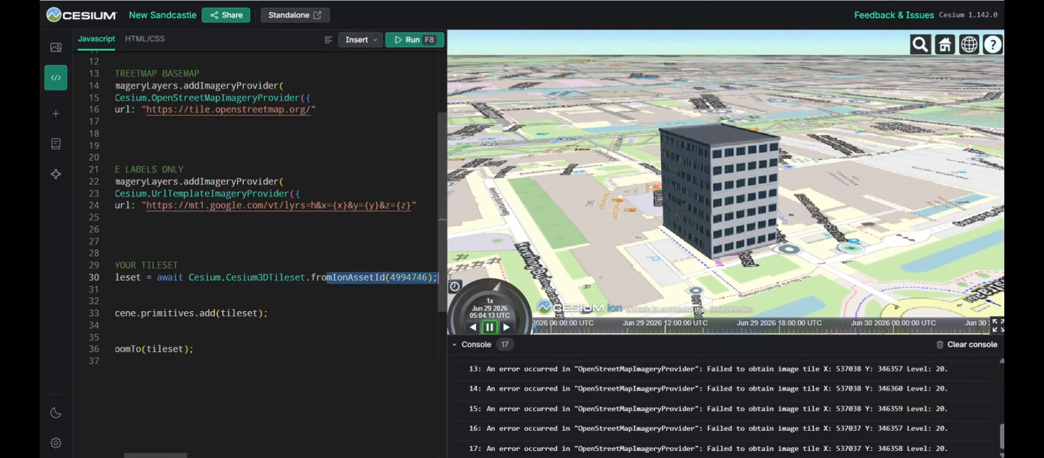
{"action": "left_click", "coordinate": [391, 280]}
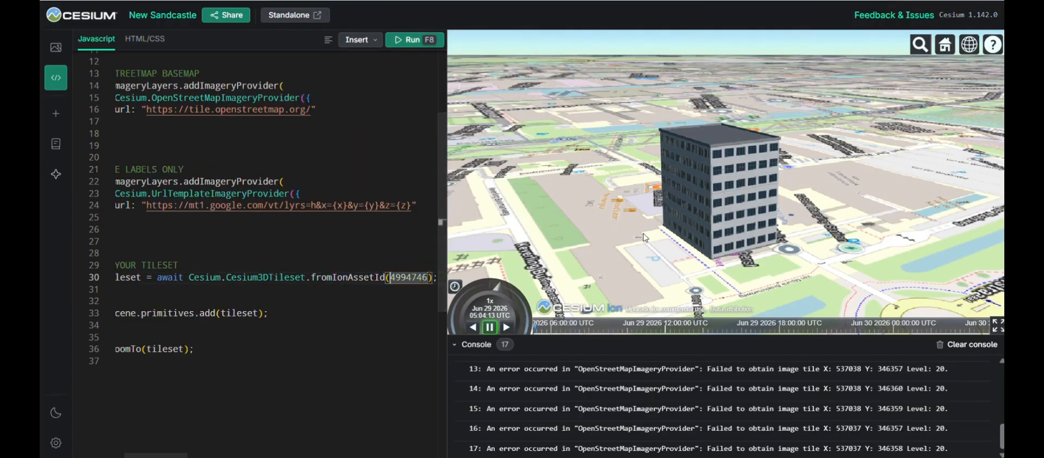
- Orbit and zoom around the building in the Sandcastle map to examine its placement and its other sides
{"action": "left_click_drag", "start_coordinate": [687, 234], "coordinate": [646, 234]}
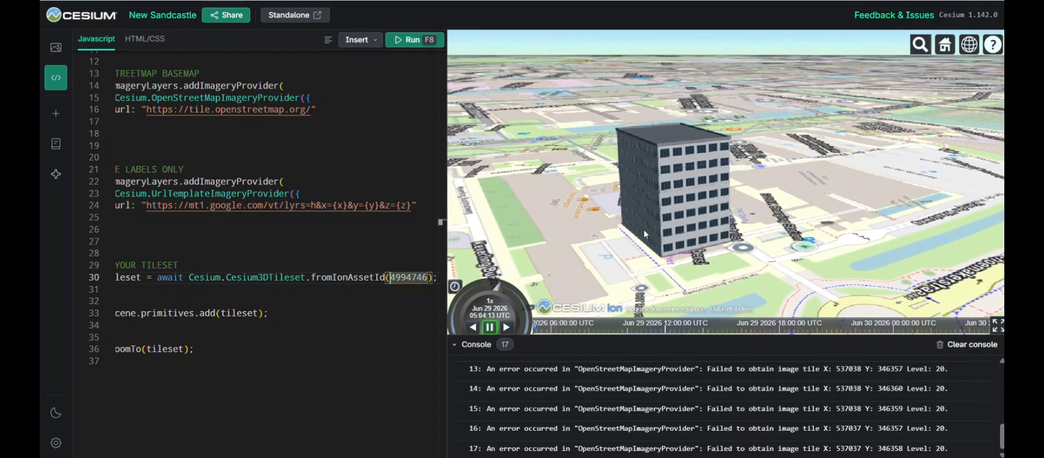
{"action": "middle_click_drag", "start_coordinate": [647, 234], "coordinate": [804, 238]}
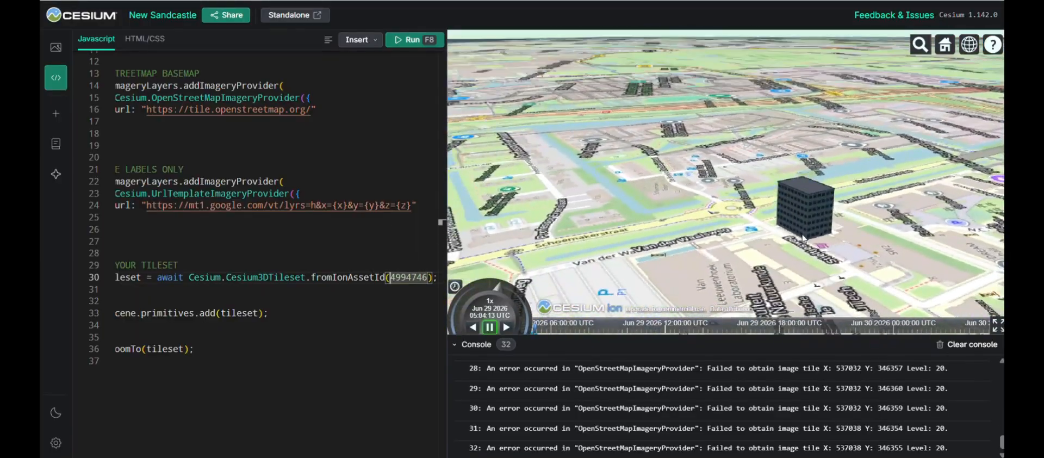
{"action": "scroll", "coordinate": [803, 238], "scroll_direction": "up", "scroll_amount": 5}
{"action": "scroll", "coordinate": [802, 234], "scroll_direction": "down", "scroll_amount": 3}
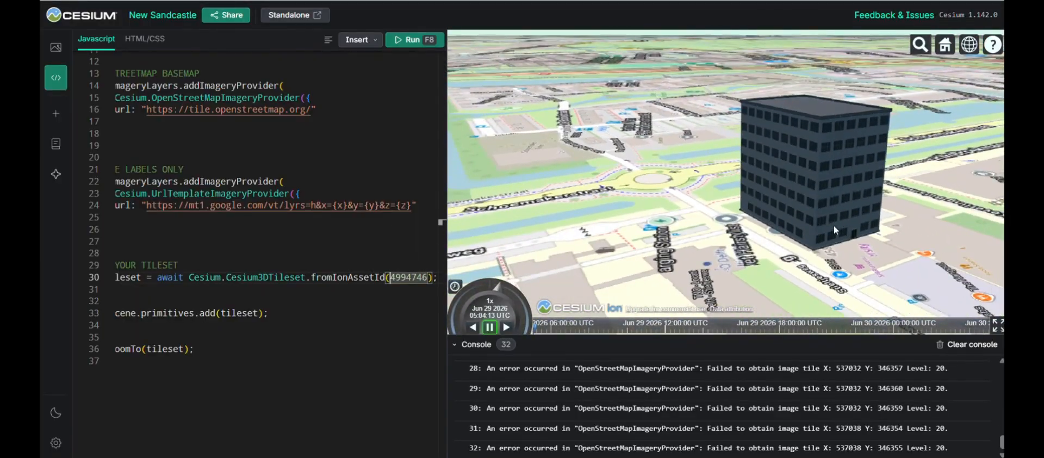
{"action": "scroll", "coordinate": [804, 235], "scroll_direction": "down", "scroll_amount": 3}
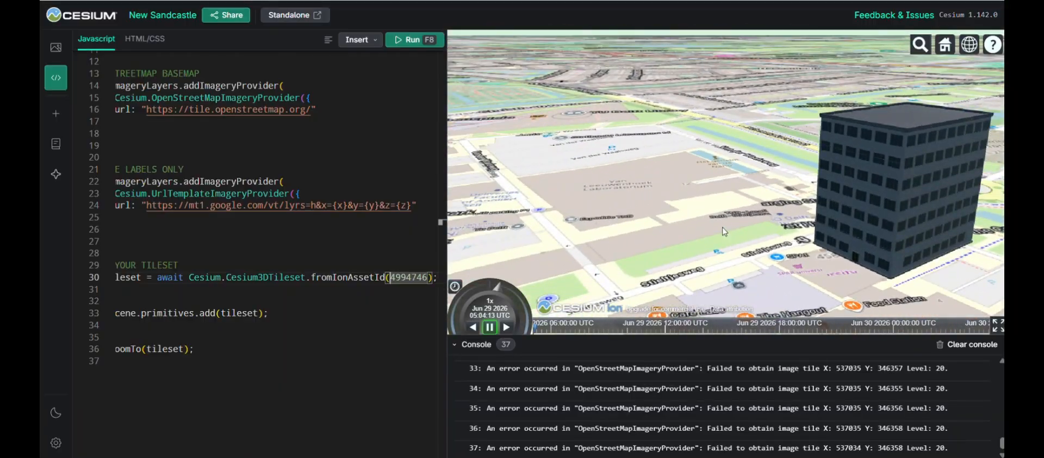
- Examine the building's façades and ground-floor entrance from close range and from a low angle in the Sandcastle map
{"action": "scroll", "coordinate": [761, 226], "scroll_direction": "up", "scroll_amount": 5}
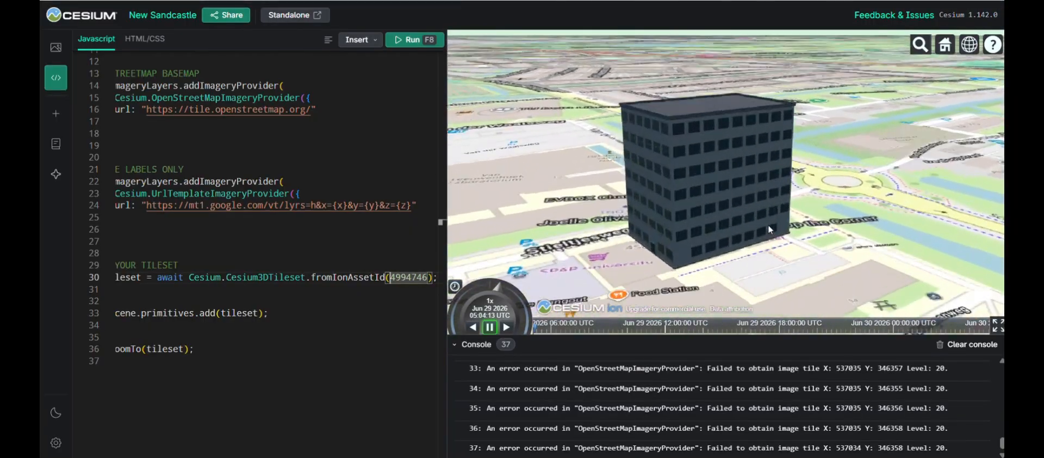
{"action": "middle_click_drag", "start_coordinate": [729, 227], "coordinate": [811, 216]}
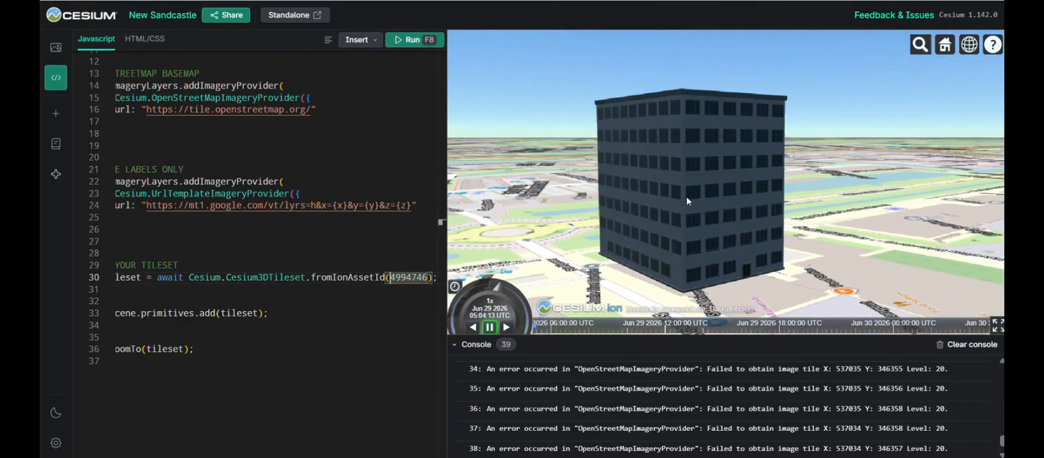
{"action": "middle_click_drag", "start_coordinate": [661, 216], "coordinate": [601, 224]}
{"action": "scroll", "coordinate": [601, 225], "scroll_direction": "down", "scroll_amount": 5}
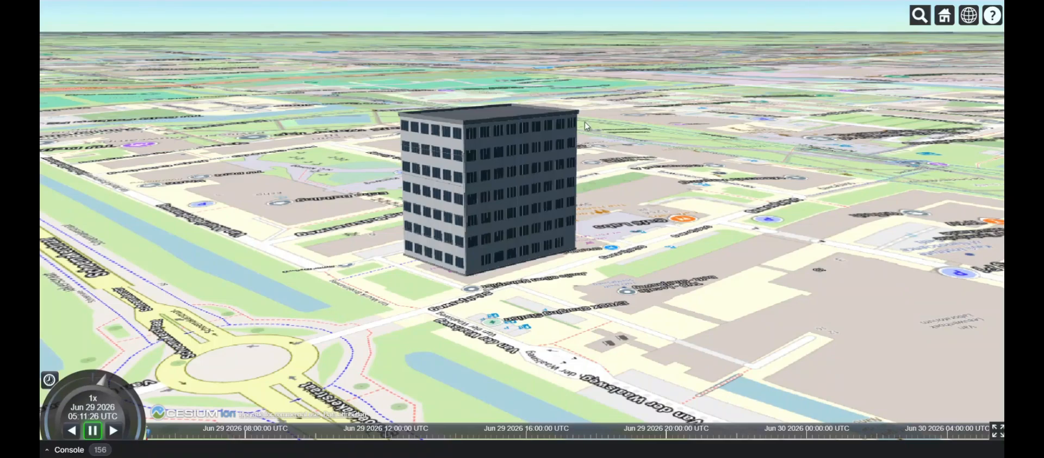
- Inspect the building in the enlarged map view from ground level and from above, checking how it sits among the surrounding streets
{"action": "middle_click_drag", "start_coordinate": [433, 237], "coordinate": [721, 218]}
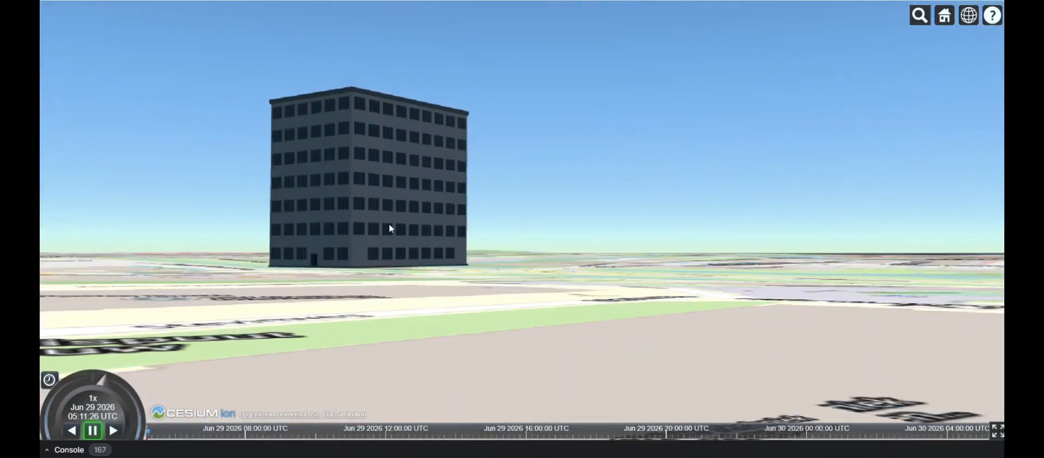
{"action": "middle_click_drag", "start_coordinate": [390, 223], "coordinate": [434, 248]}
{"action": "middle_click_drag", "start_coordinate": [366, 236], "coordinate": [516, 231]}
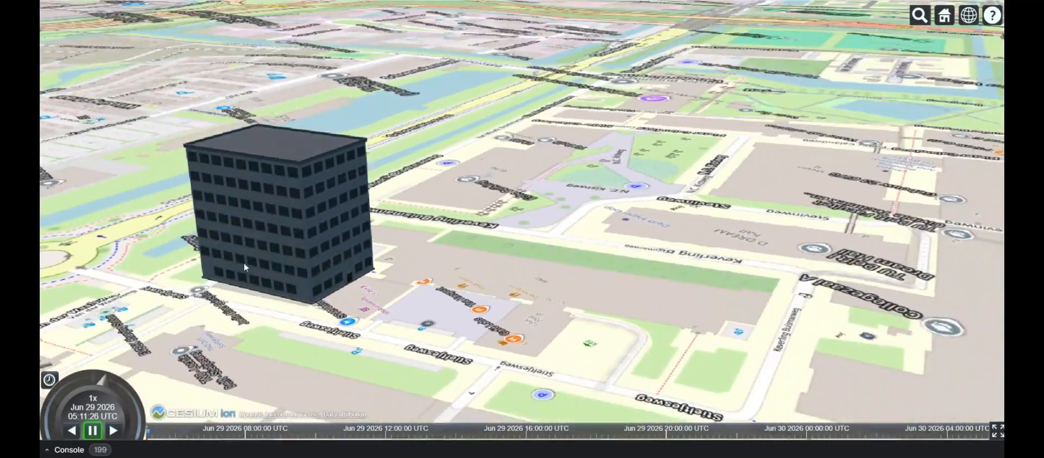
{"action": "scroll", "coordinate": [243, 263], "scroll_direction": "up", "scroll_amount": 4}
{"action": "scroll", "coordinate": [416, 227], "scroll_direction": "down", "scroll_amount": 5}
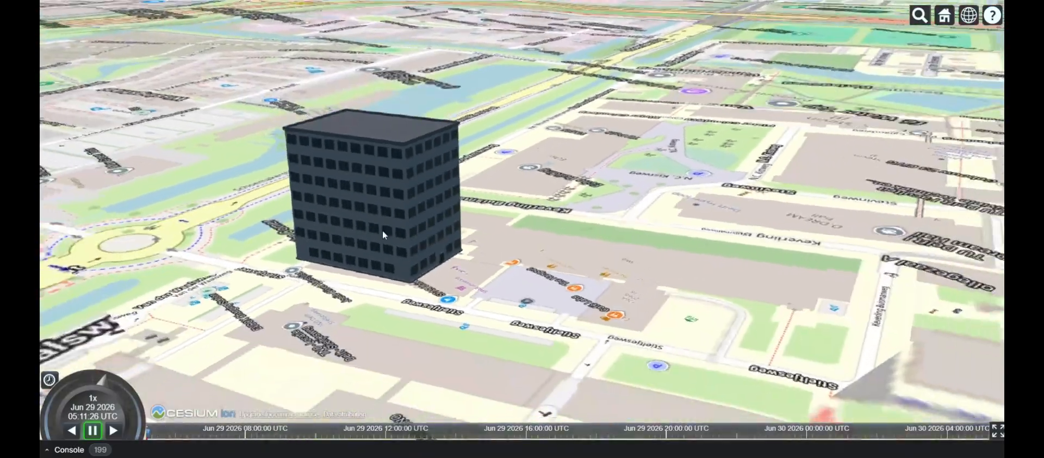
{"action": "scroll", "coordinate": [258, 225], "scroll_direction": "up", "scroll_amount": 2}
{"action": "scroll", "coordinate": [259, 225], "scroll_direction": "up", "scroll_amount": 3}
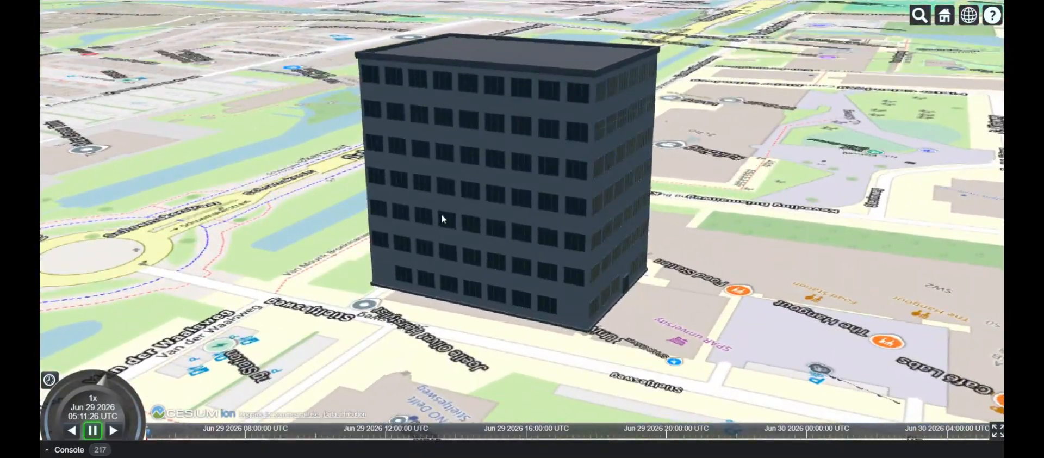
{"action": "middle_click_drag", "start_coordinate": [442, 216], "coordinate": [525, 210]}
{"action": "middle_click_drag", "start_coordinate": [376, 226], "coordinate": [429, 217]}
{"action": "scroll", "coordinate": [432, 217], "scroll_direction": "down", "scroll_amount": 4}
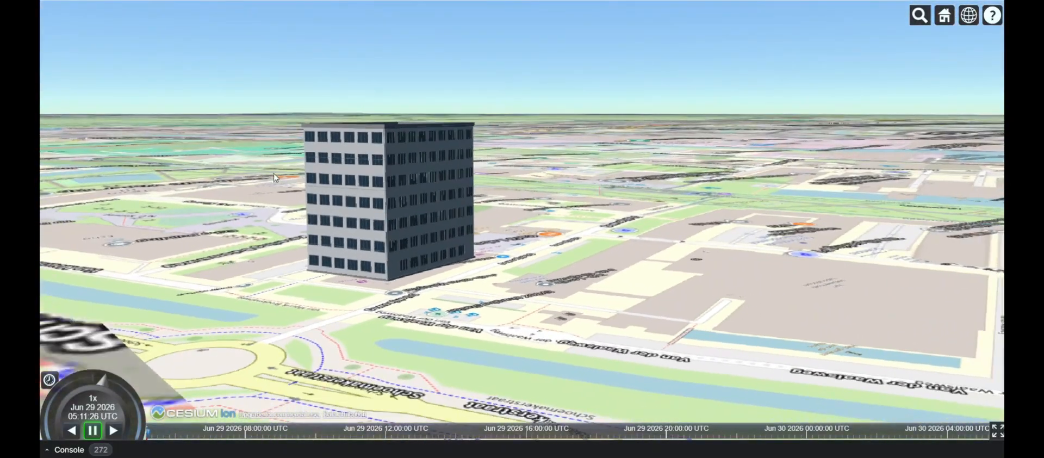
{"action": "scroll", "coordinate": [285, 158], "scroll_direction": "up", "scroll_amount": 5}
{"action": "scroll", "coordinate": [294, 153], "scroll_direction": "down", "scroll_amount": 4}
{"action": "scroll", "coordinate": [294, 156], "scroll_direction": "up", "scroll_amount": 4}
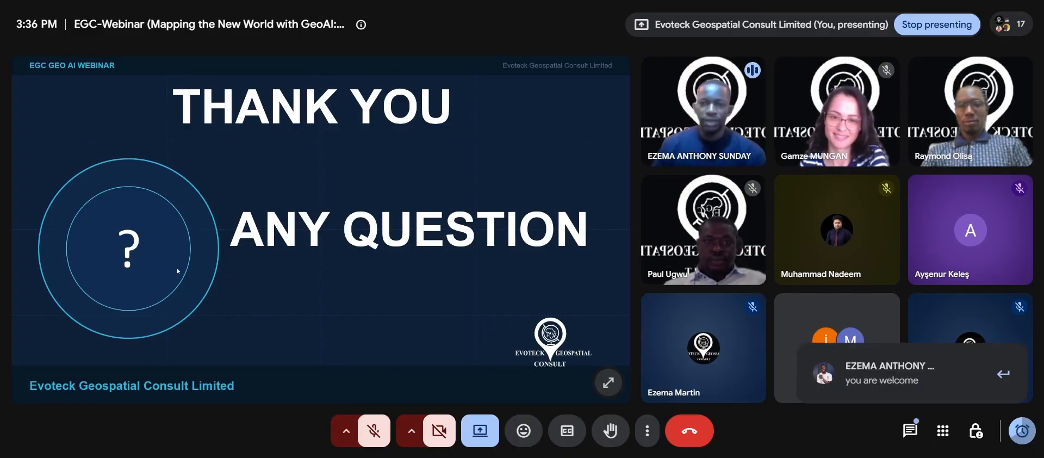
- Switch to the Google Meet call, read the participants' chat messages and close the chat
{"action": "left_click", "coordinate": [908, 432]}
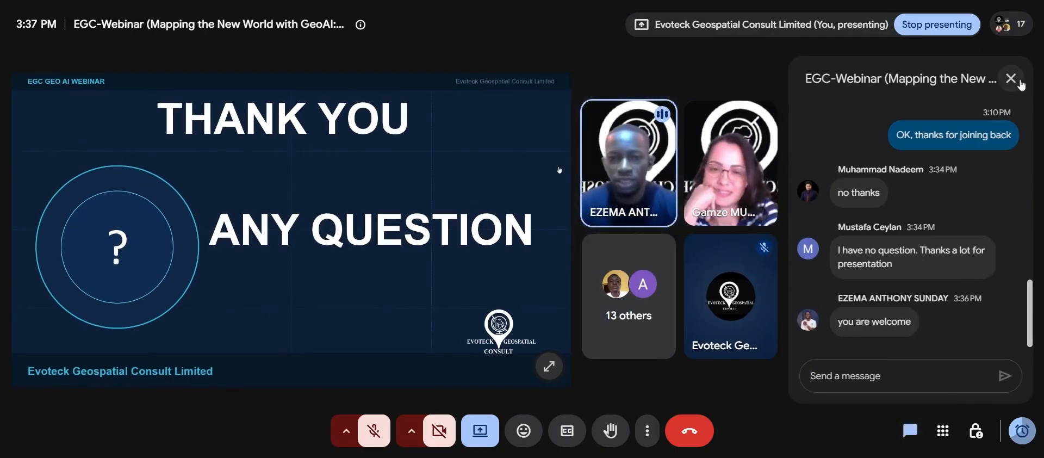
{"action": "left_click", "coordinate": [1020, 83]}
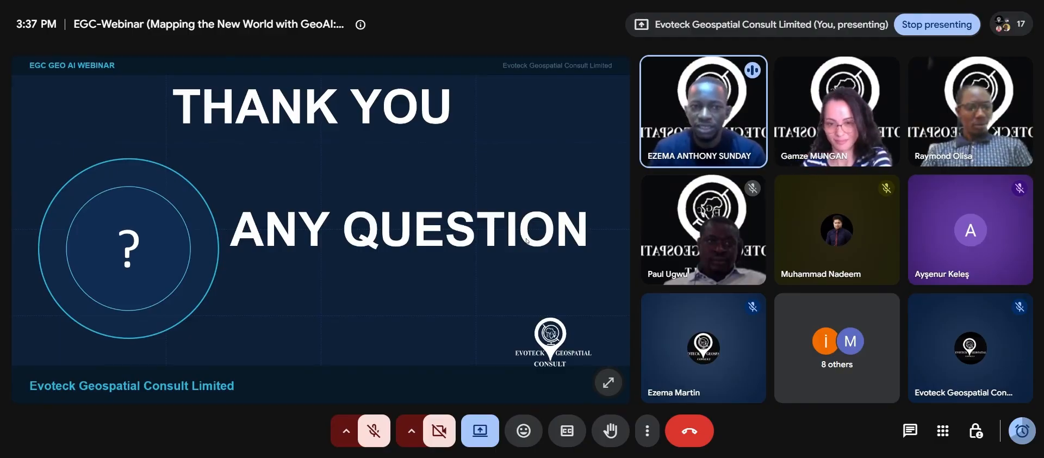
- Switch to the "Innovation Across Africa" web page and view it down to the Our Partners section
{"action": "scroll", "coordinate": [345, 98], "scroll_direction": "down", "scroll_amount": 6}
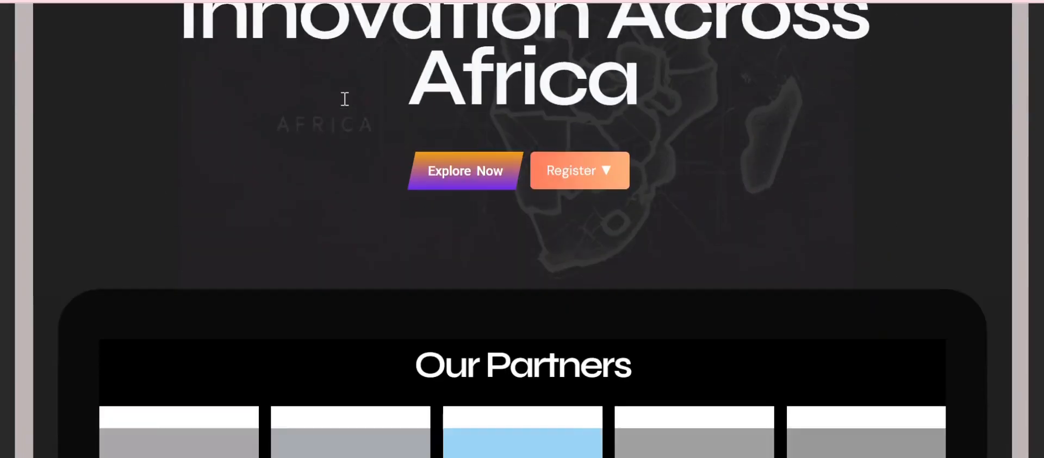